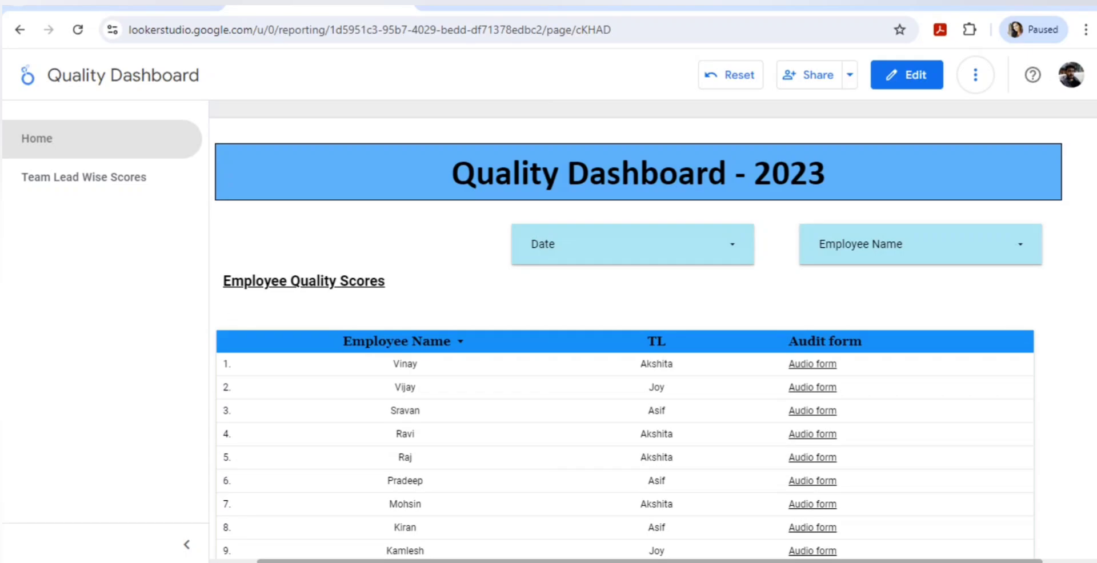
- Compare the Quality Dashboard report's home page with its source spreadsheet
scroll(638, 330, "down", 1)
scroll(532, 423, "down", 5)
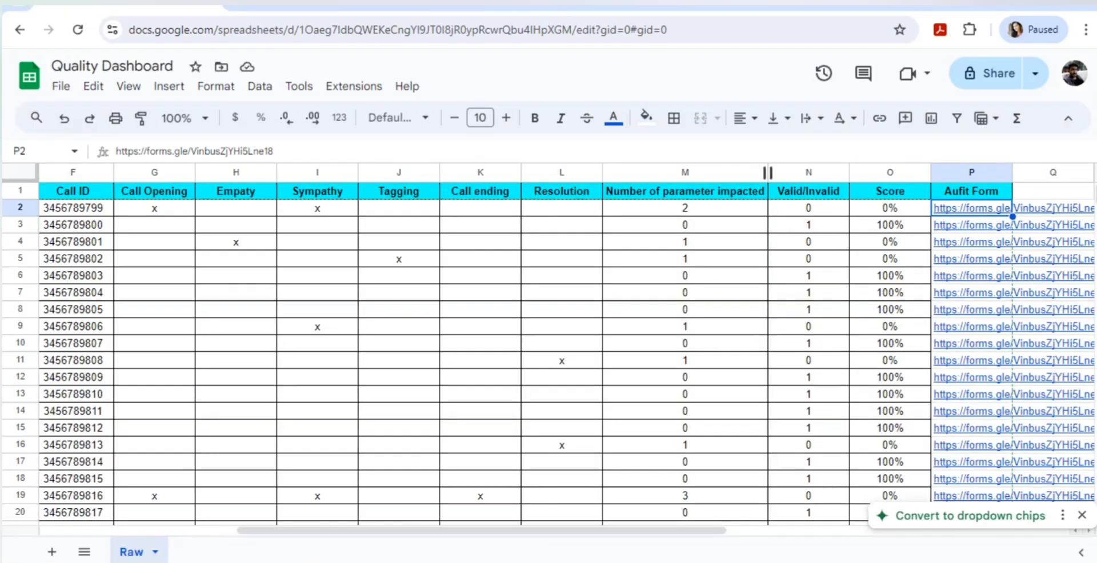
left_click(320, 5)
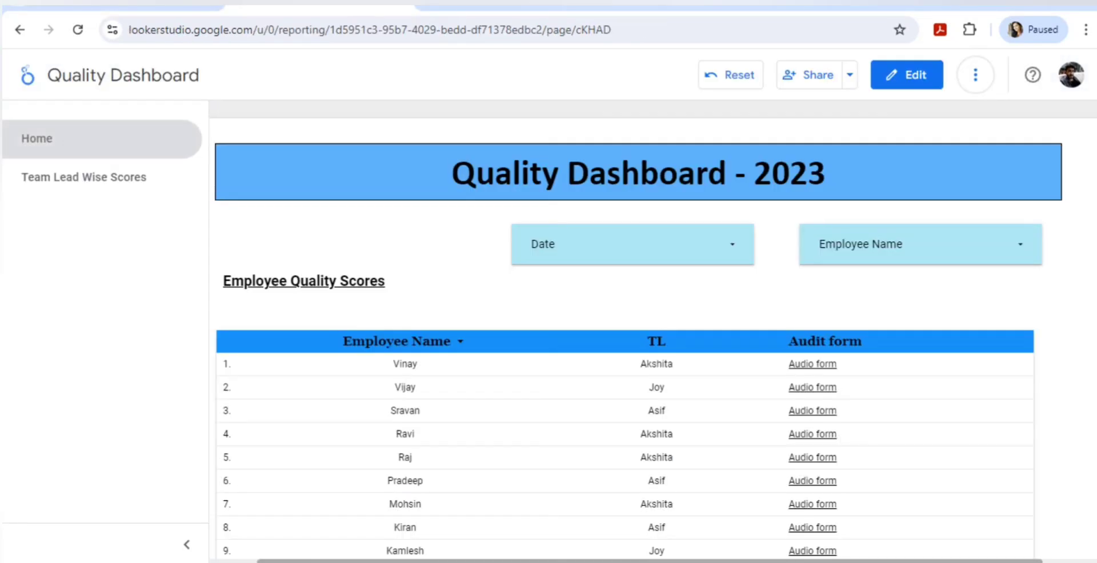
left_click(149, 4)
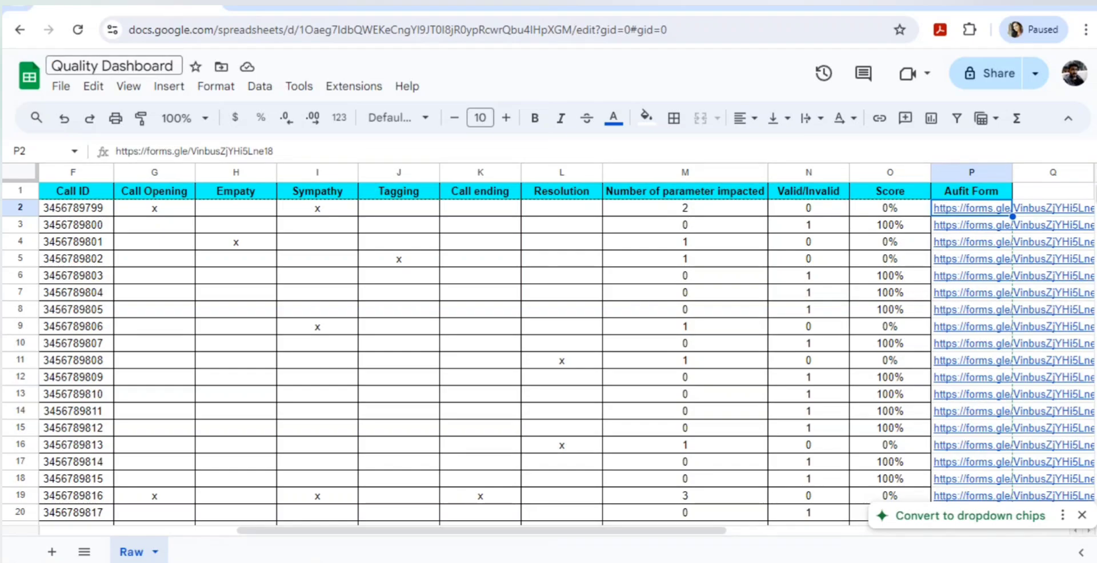
left_click(320, 4)
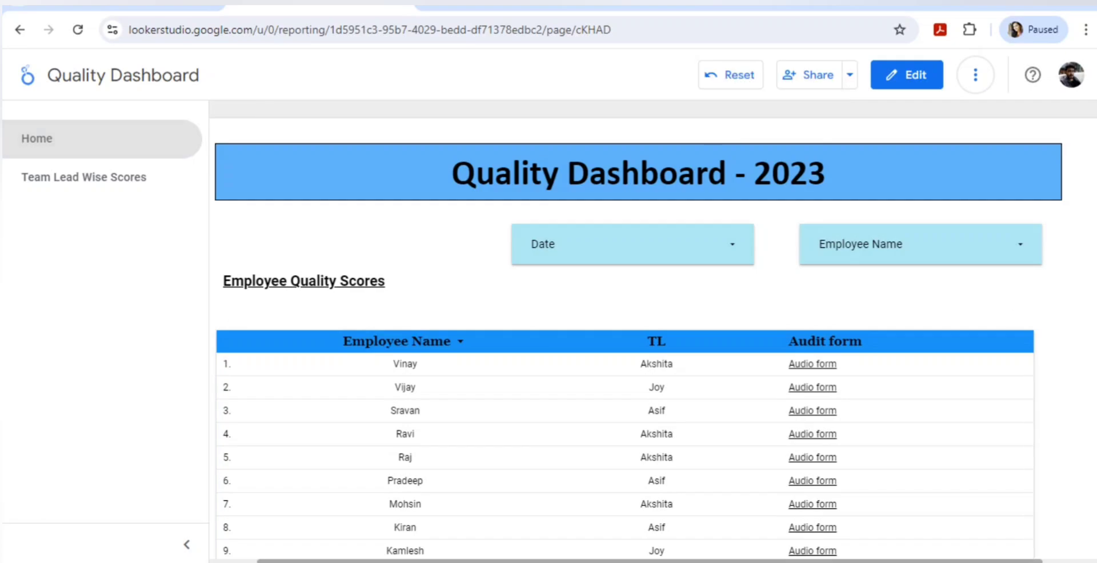
- Switch to the source spreadsheet and review the Raw sheet's column headers from Audit Count through Aufit Form
left_click(129, 5)
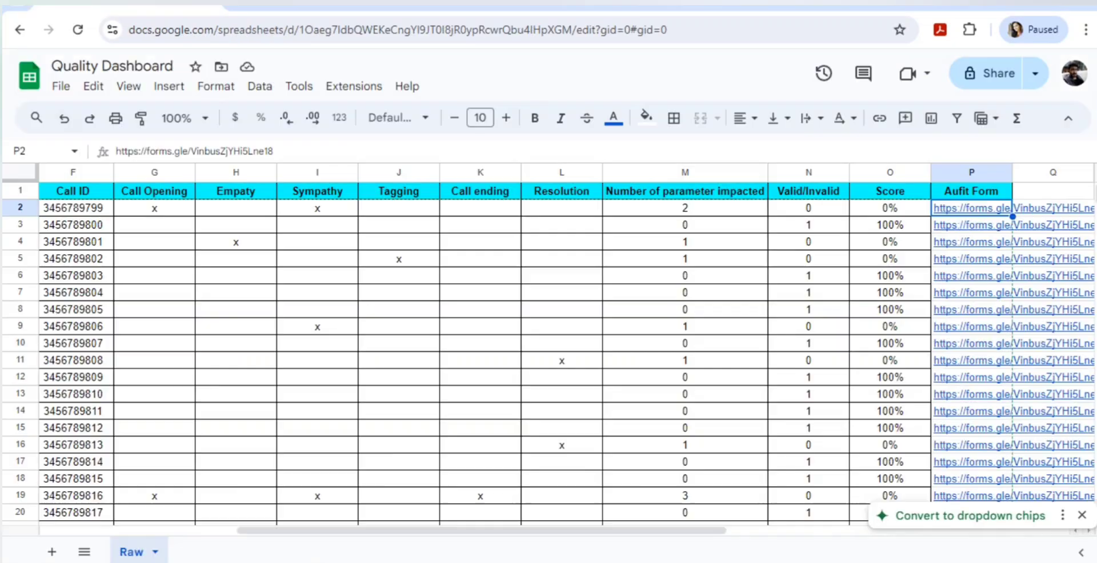
left_click(236, 208)
left_click(236, 226)
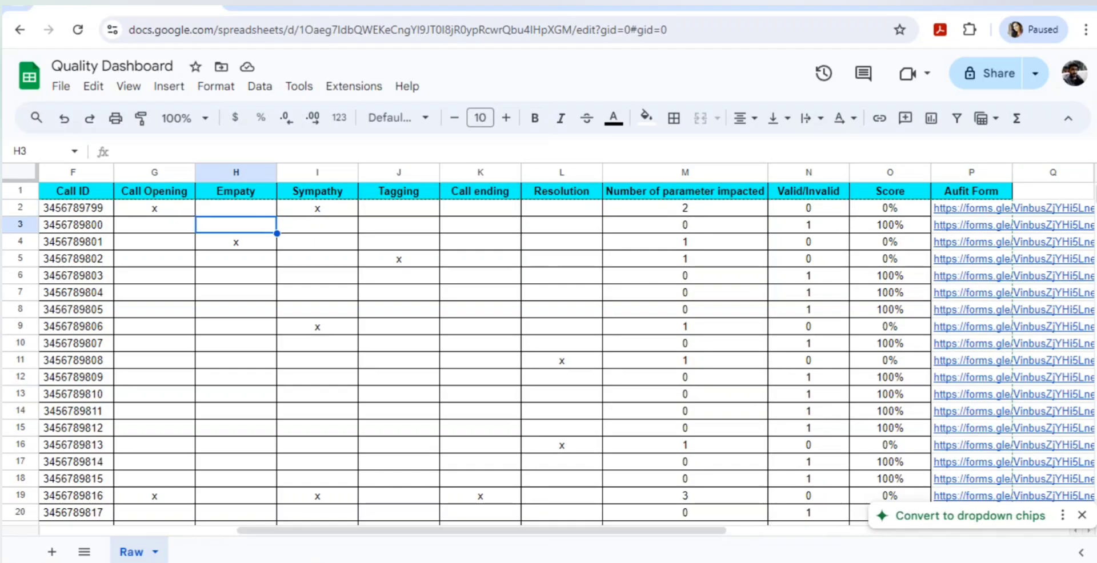
key("Up")
key("Up")
key("Left")
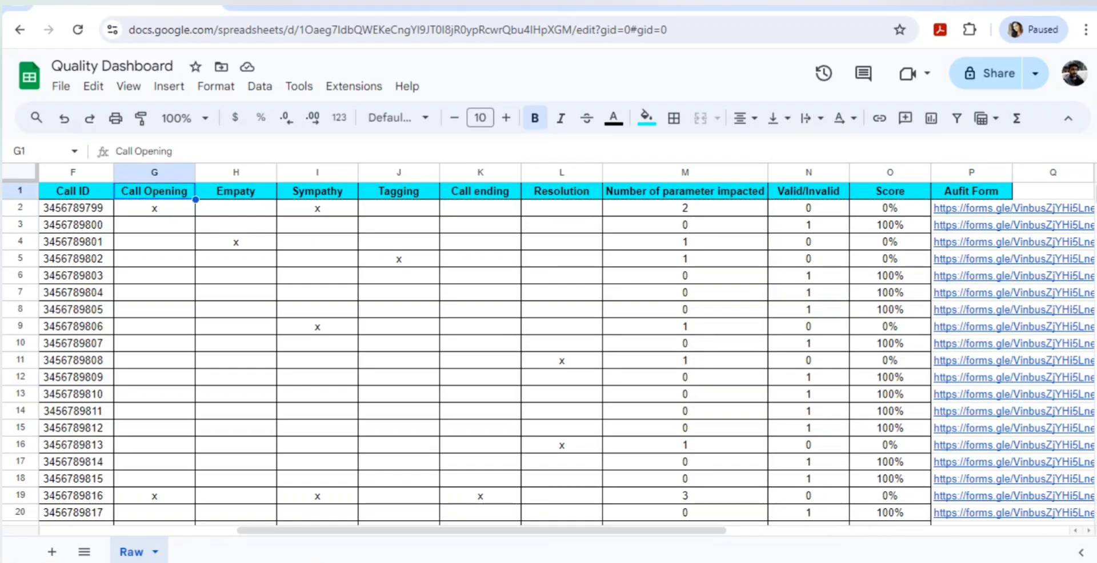
key("ctrl+Left")
key("Right")
key("Right")
key("Right")
key("Right")
key("Right")
key("Right")
key("Right")
key("Right")
key("Right")
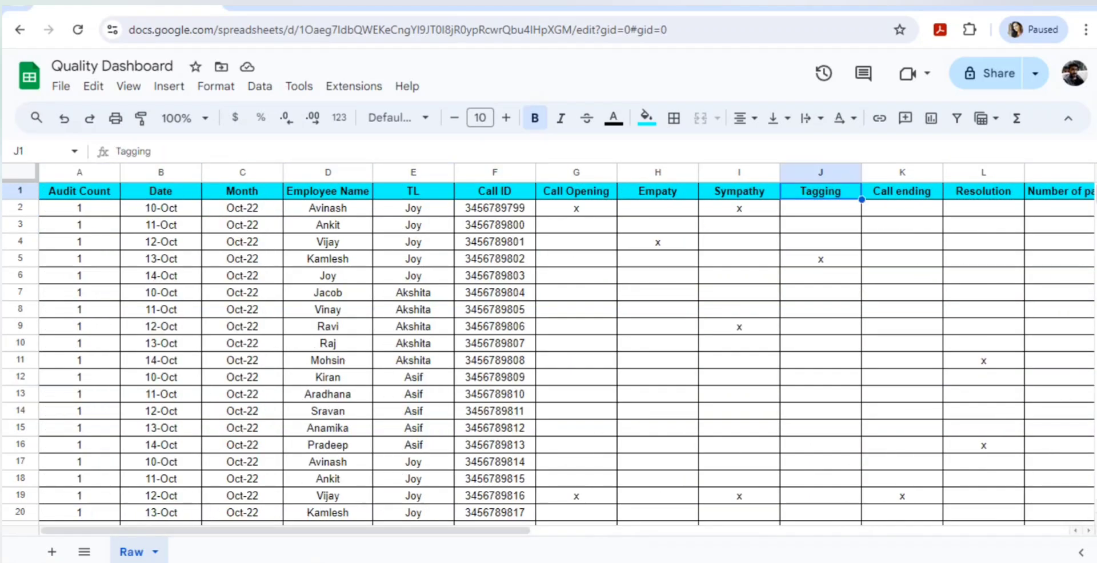
key("Right")
key("Right")
key("Right")
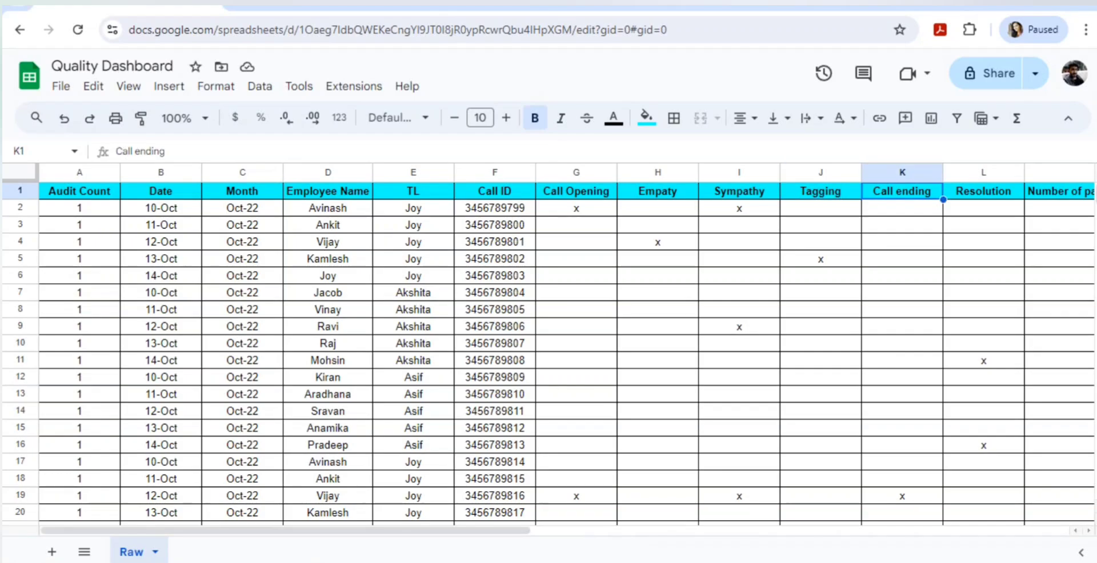
key("Right")
key("Right")
key("Right")
key("Right")
key("Right")
key("Right")
key("Right")
key("Right")
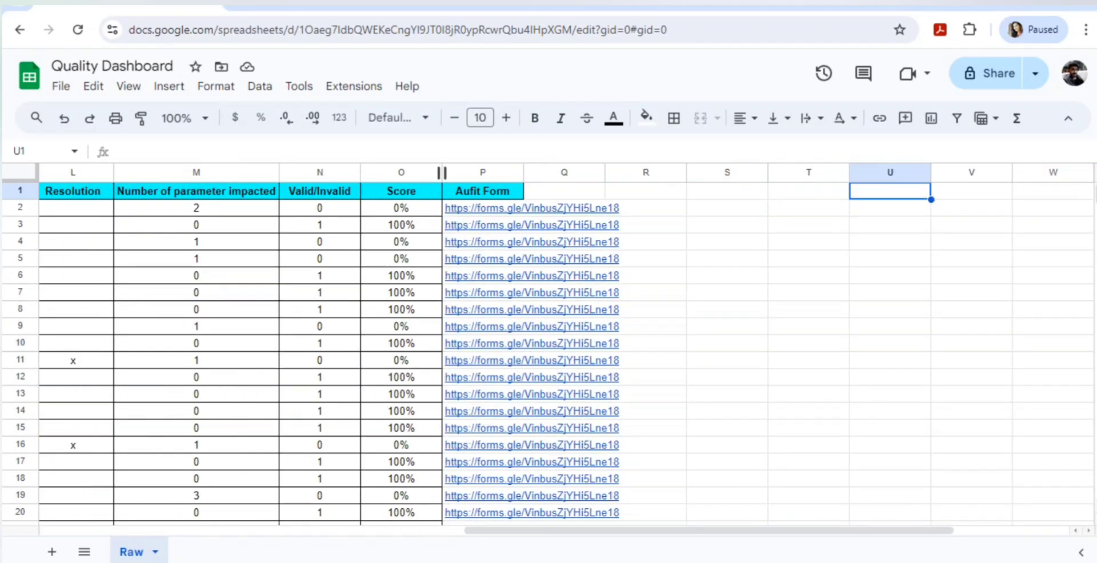
- Open the form linked in cell P2 of the Aufit Form column and look through its questions
key("ctrl+Left")
key("Down")
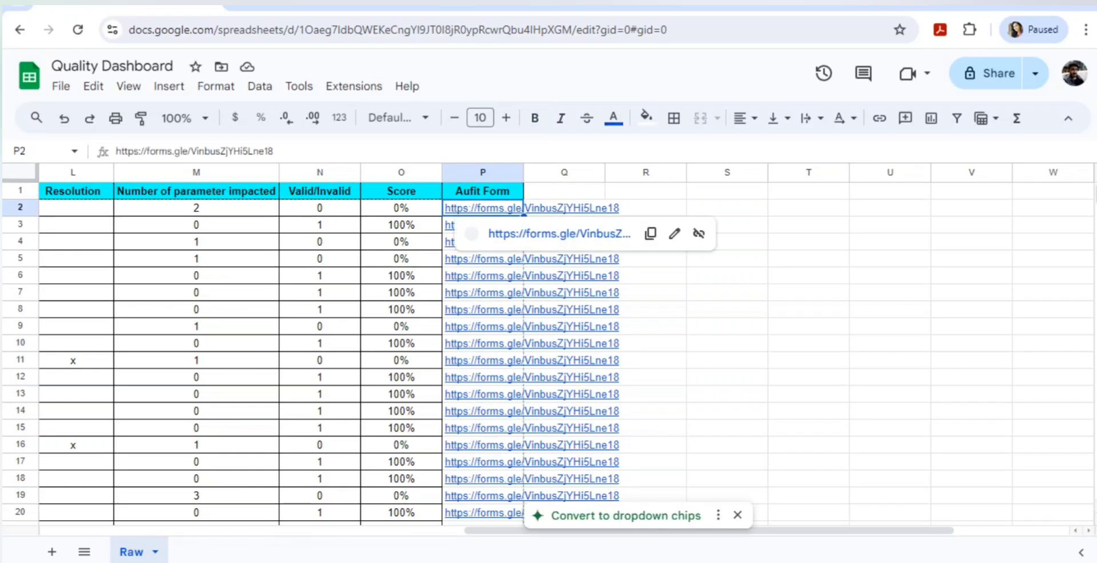
left_click(559, 234)
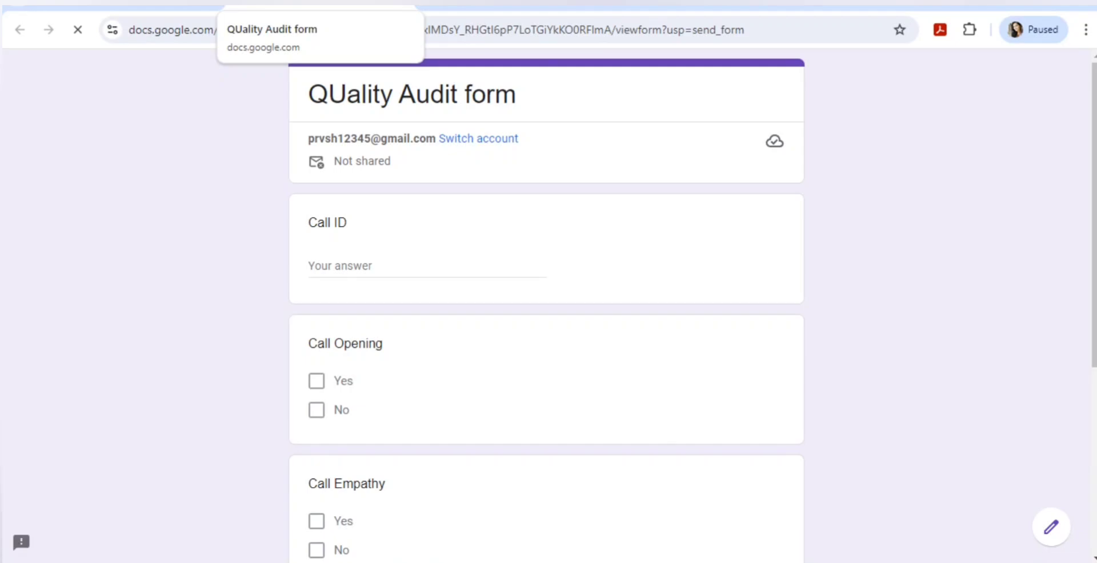
scroll(546, 308, "down", 2)
scroll(546, 309, "up", 2)
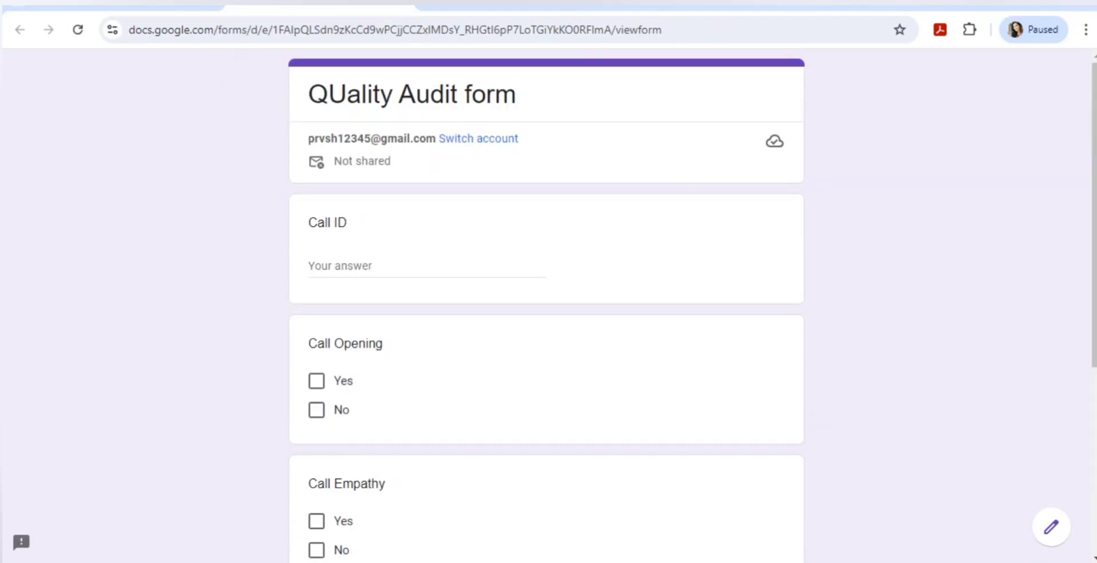
- Switch to the Looker Studio report, open it for editing and select the Employee Quality Scores table
key("ctrl+shift+Tab")
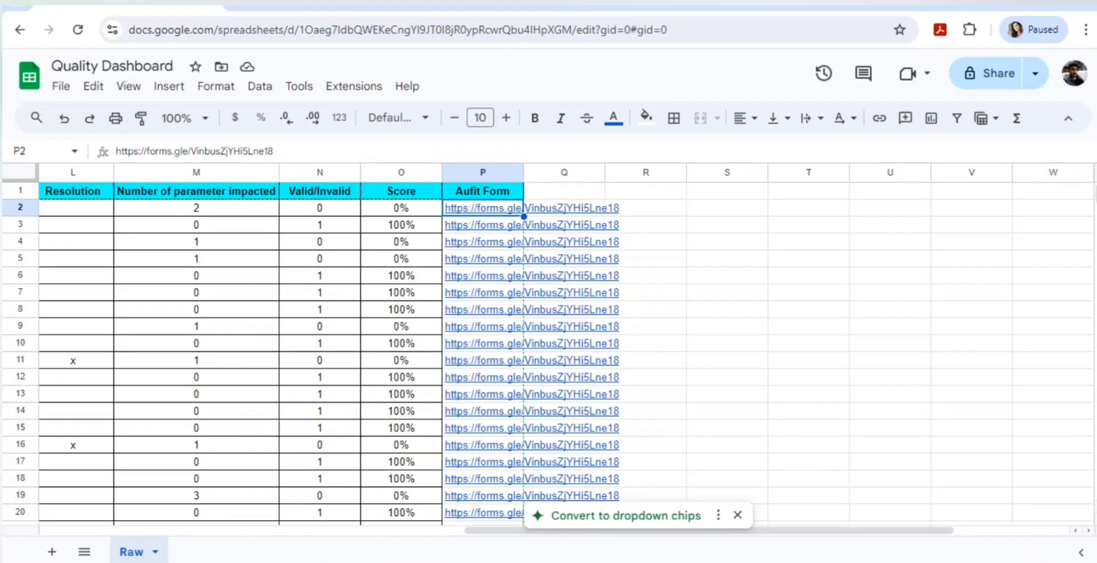
key("ctrl+Tab")
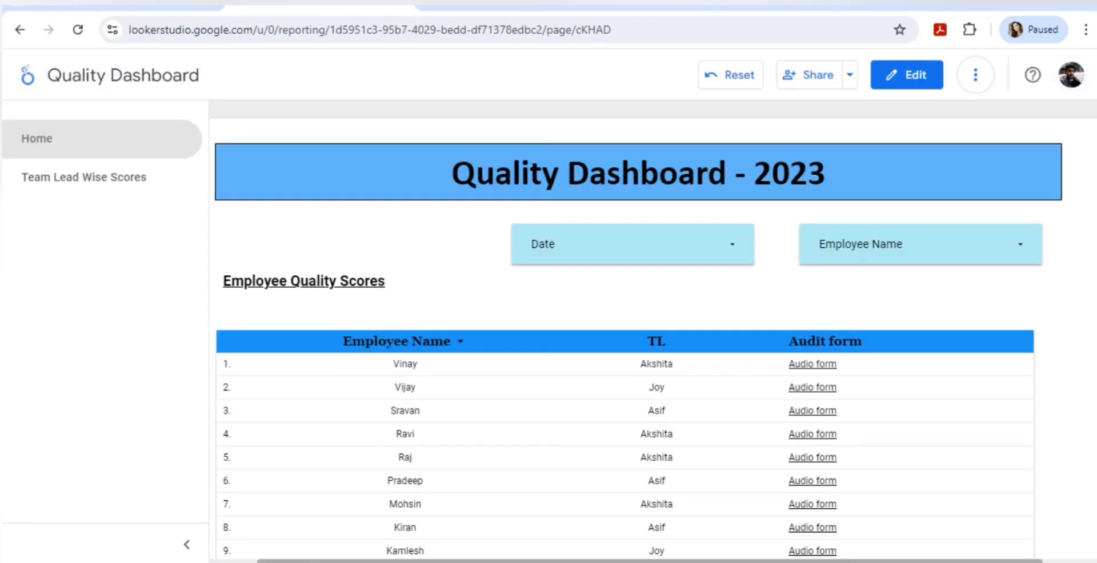
left_click(907, 75)
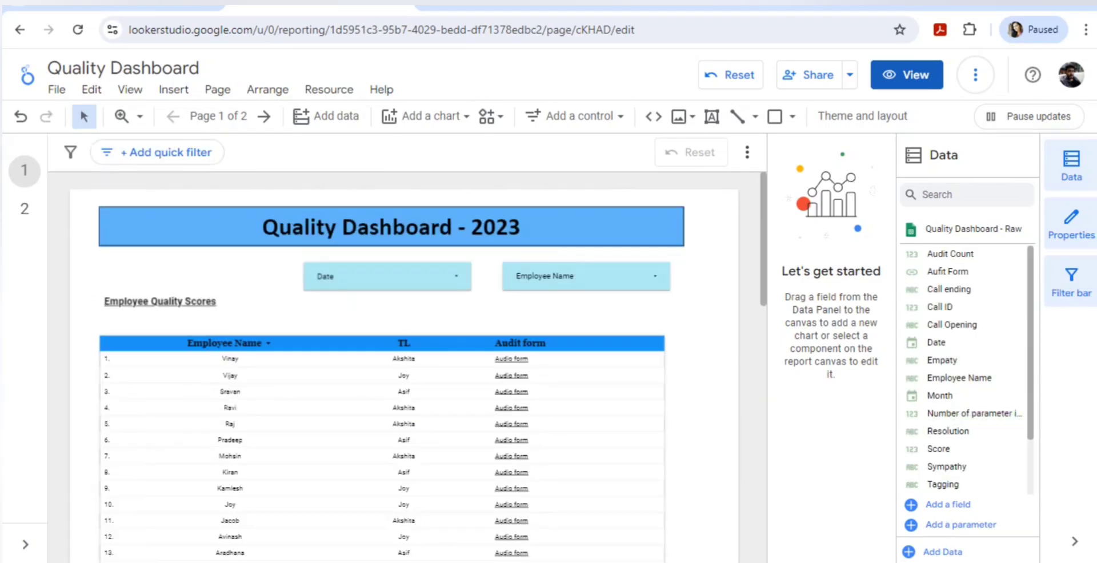
left_click(423, 441)
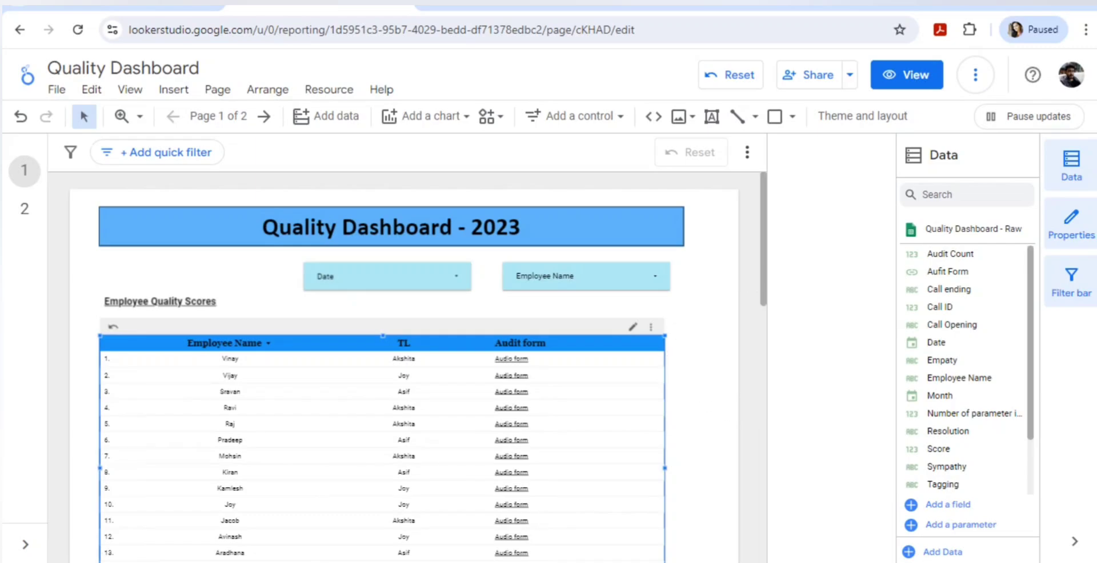
scroll(978, 274, "down", 2)
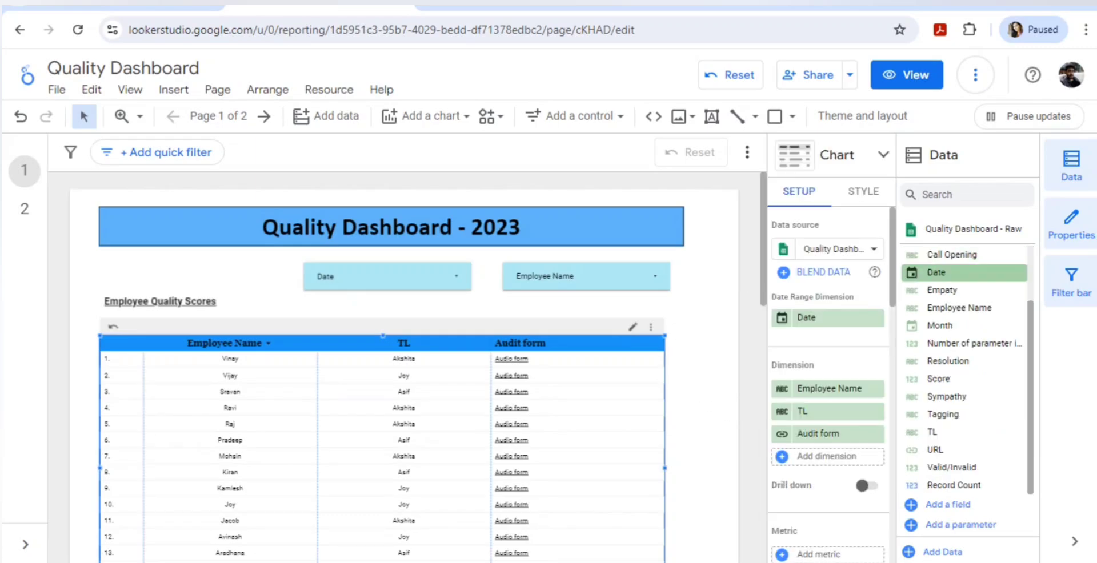
- In the source spreadsheet, check the form link in P2 and delete the Aufit Form column P
left_click(130, 3)
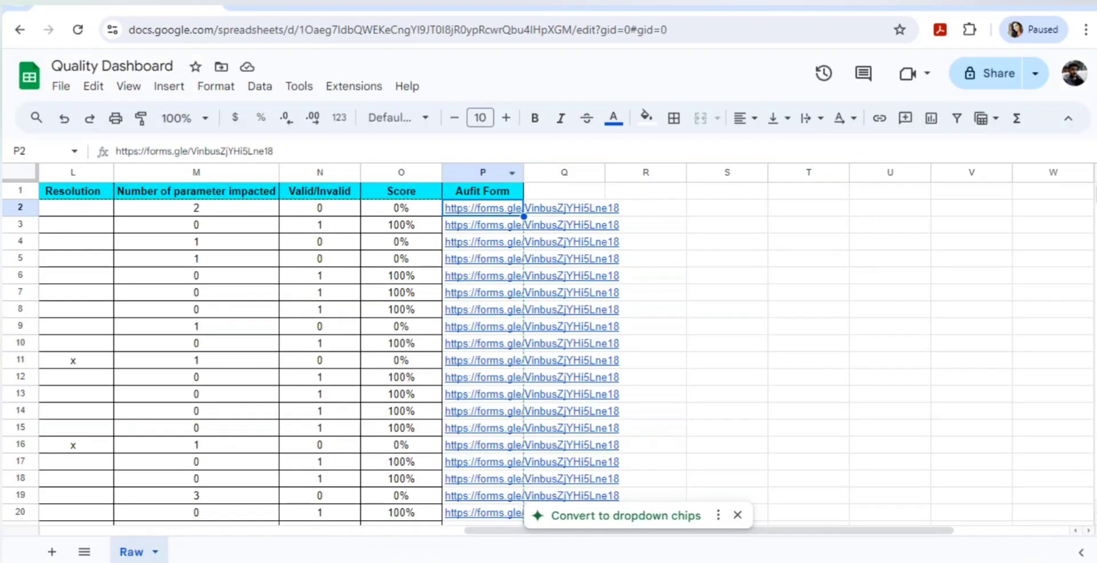
left_click(483, 173)
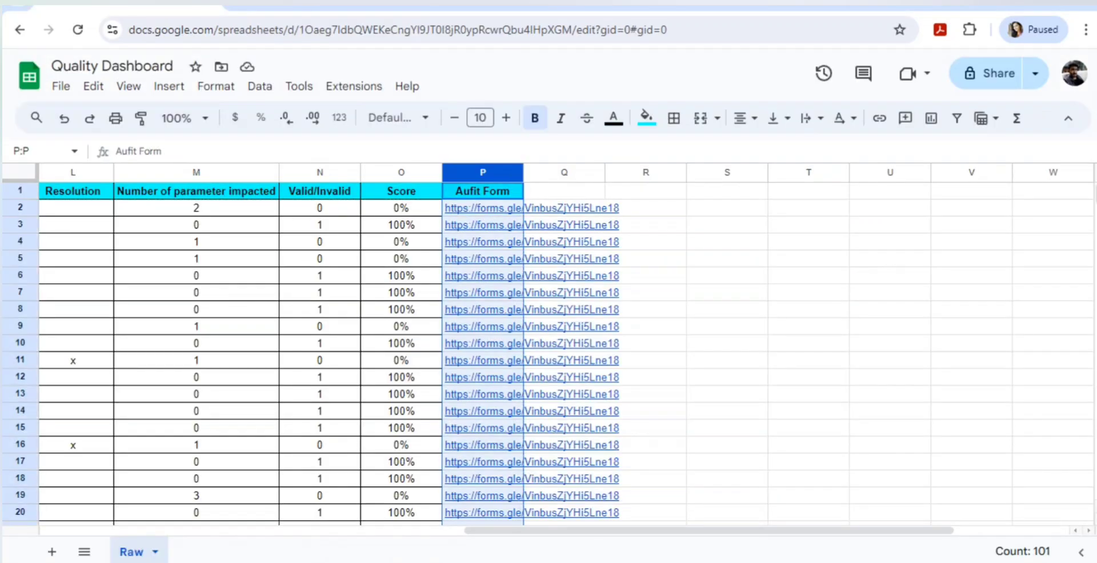
left_click(483, 208)
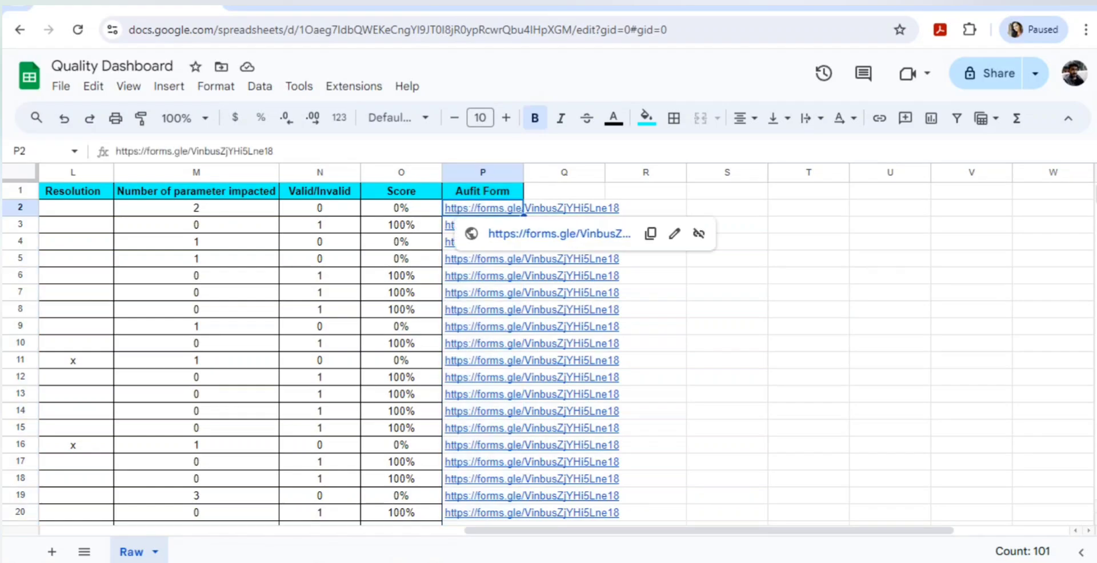
left_click(559, 234)
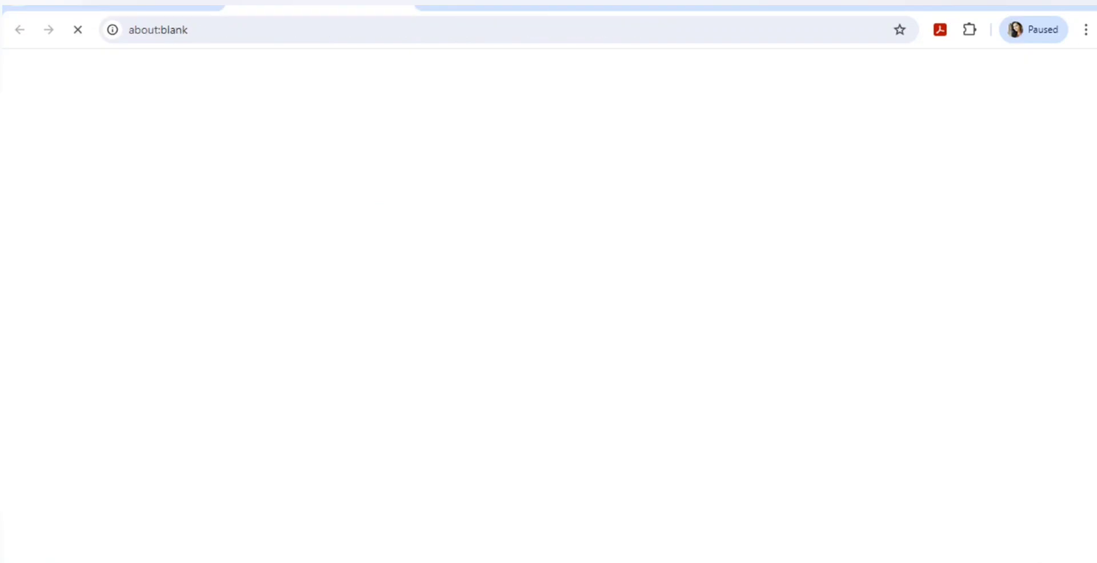
left_click(129, 3)
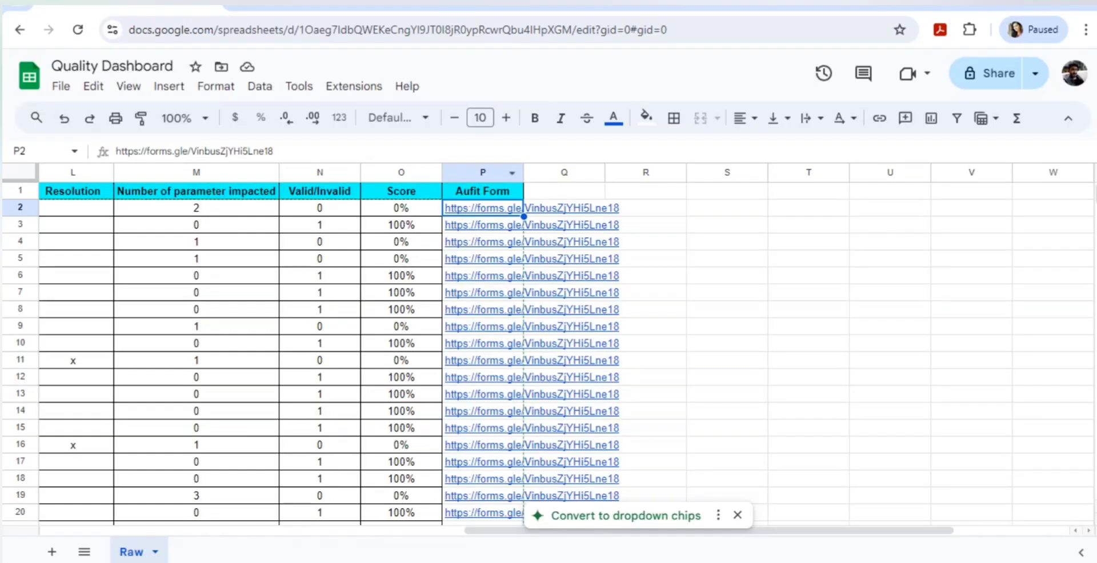
left_click(491, 172)
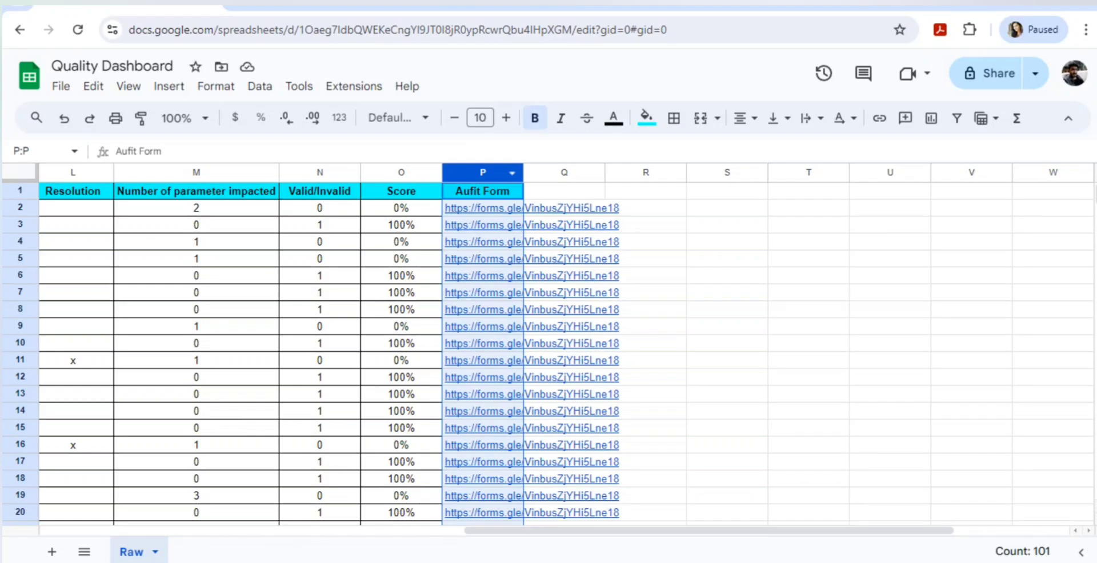
right_click(499, 173)
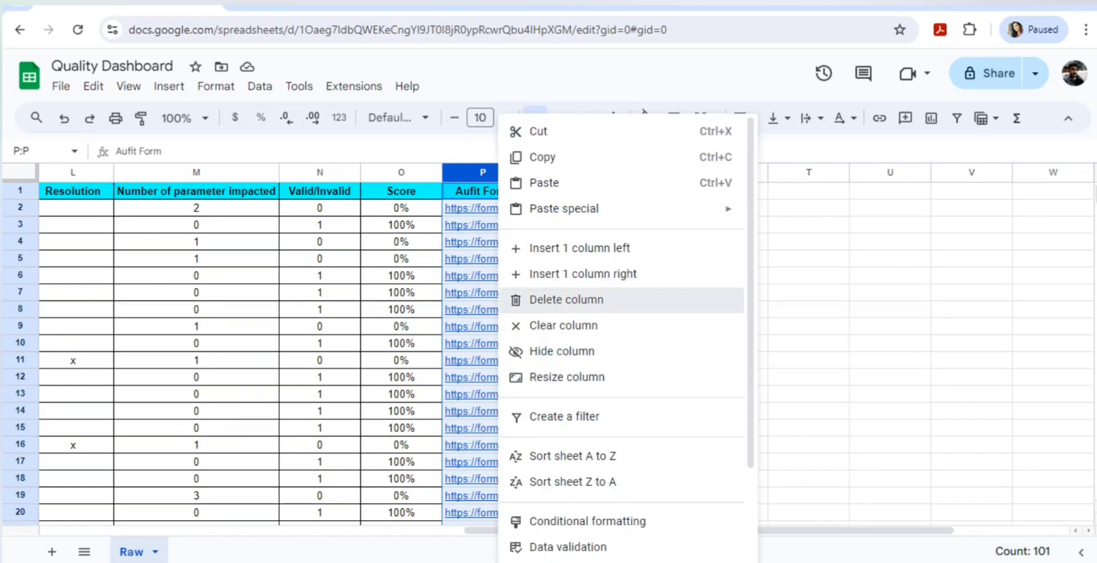
- Return to the Looker Studio report and remove the Audit form dimension from the Employee Quality Scores table
left_click(320, 4)
left_click(511, 4)
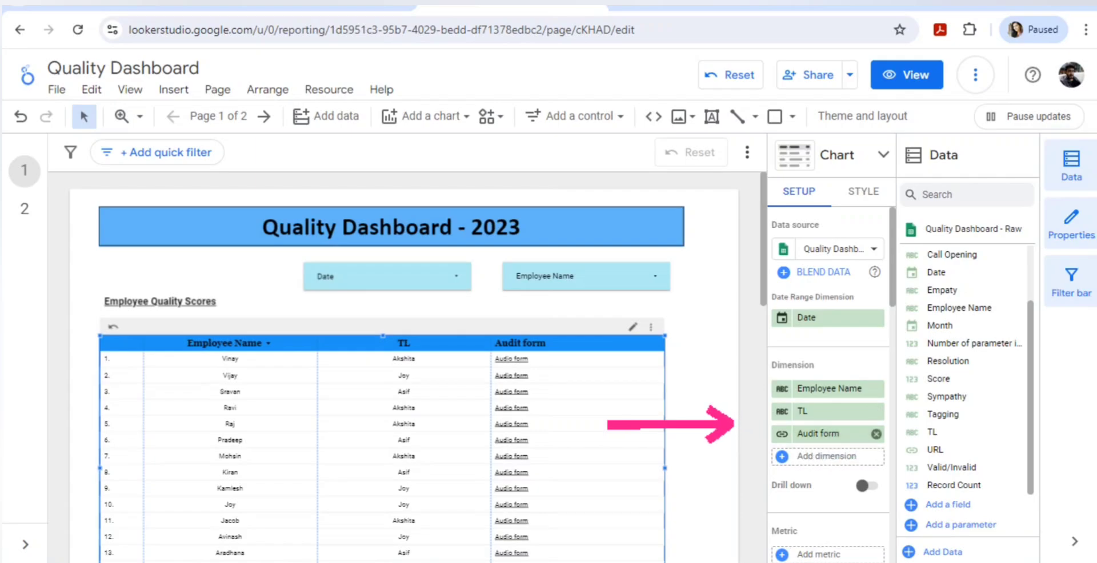
left_click(876, 435)
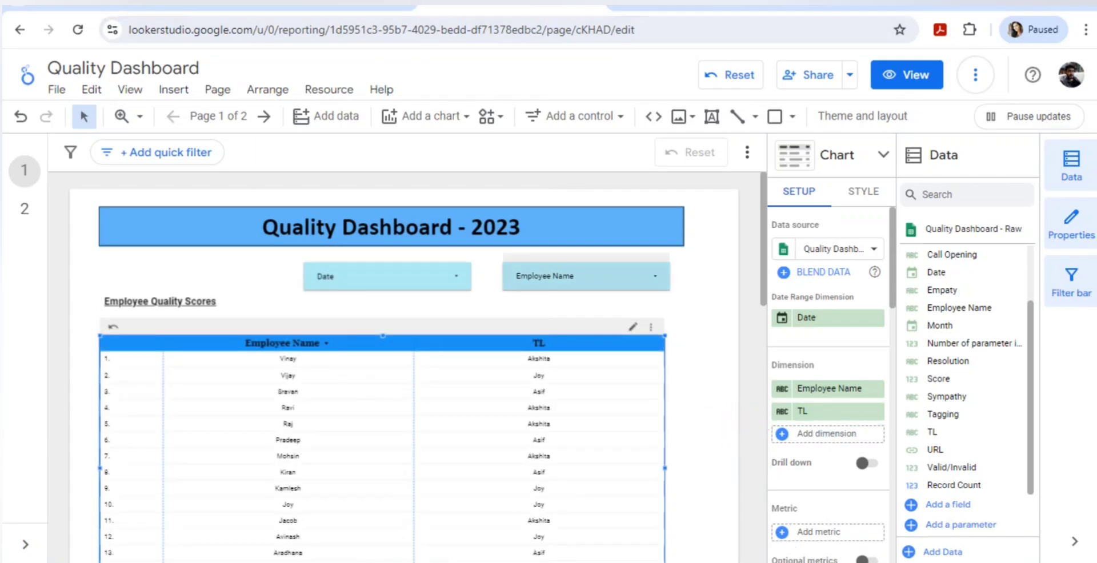
left_click(706, 289)
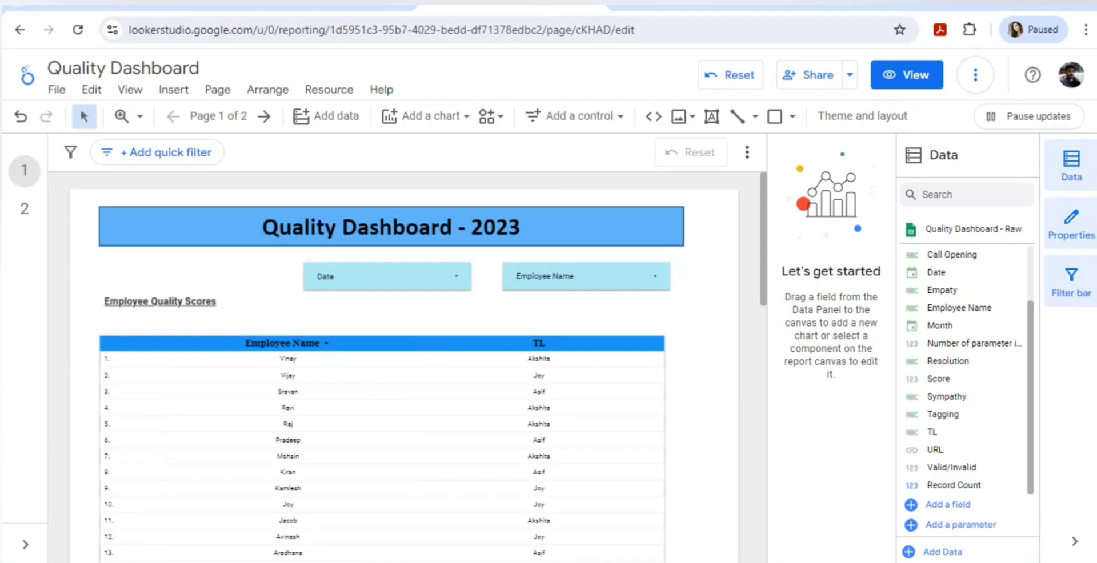
- Check column P in the spreadsheet, and reconnect the report's Quality Dashboard - Raw data source, applying the connection changes
left_click(128, 6)
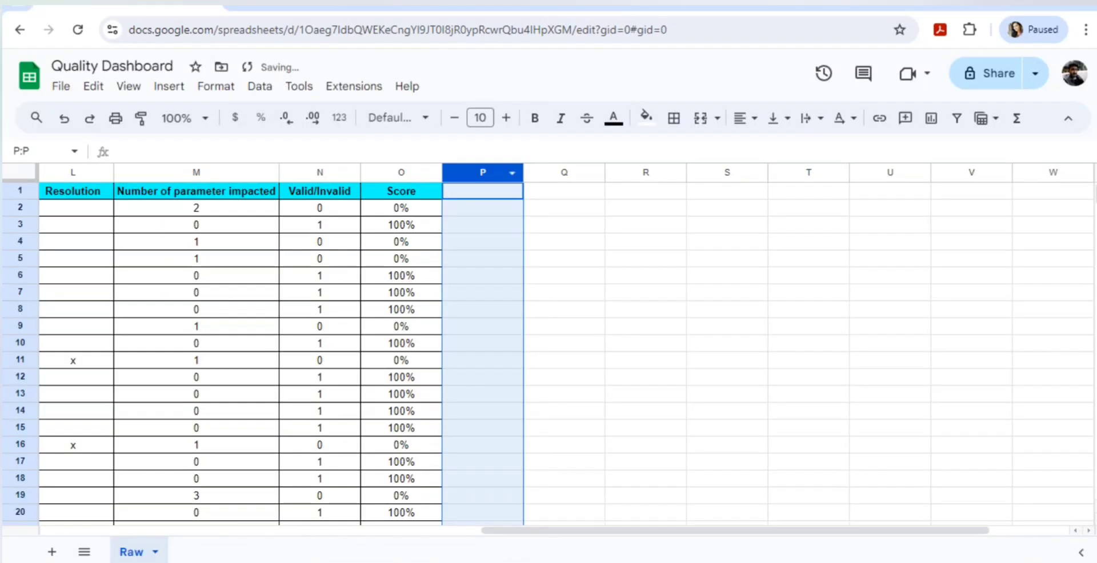
left_click(323, 6)
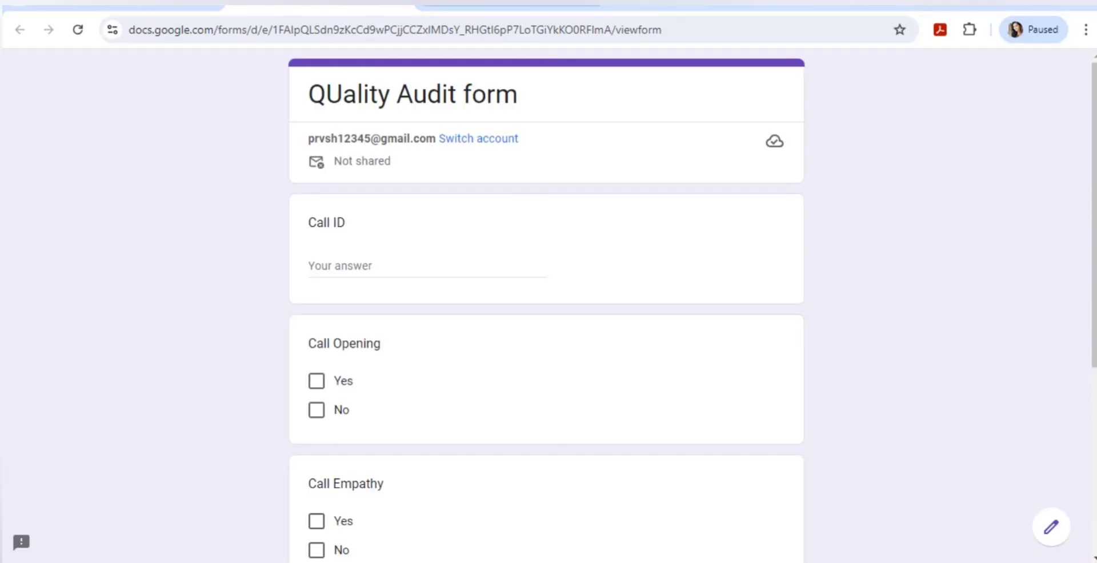
left_click(512, 5)
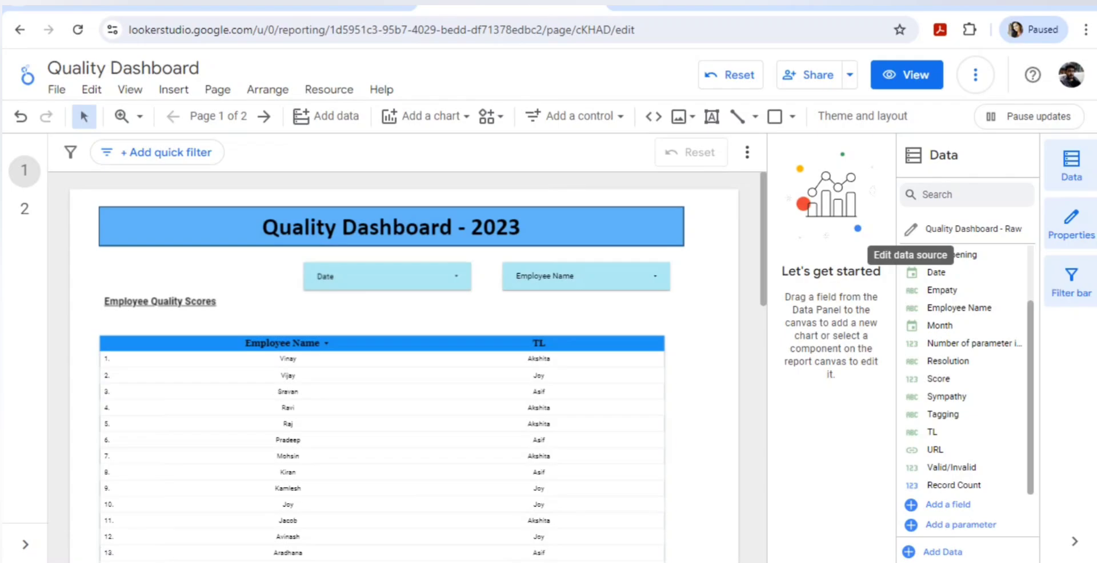
left_click(910, 229)
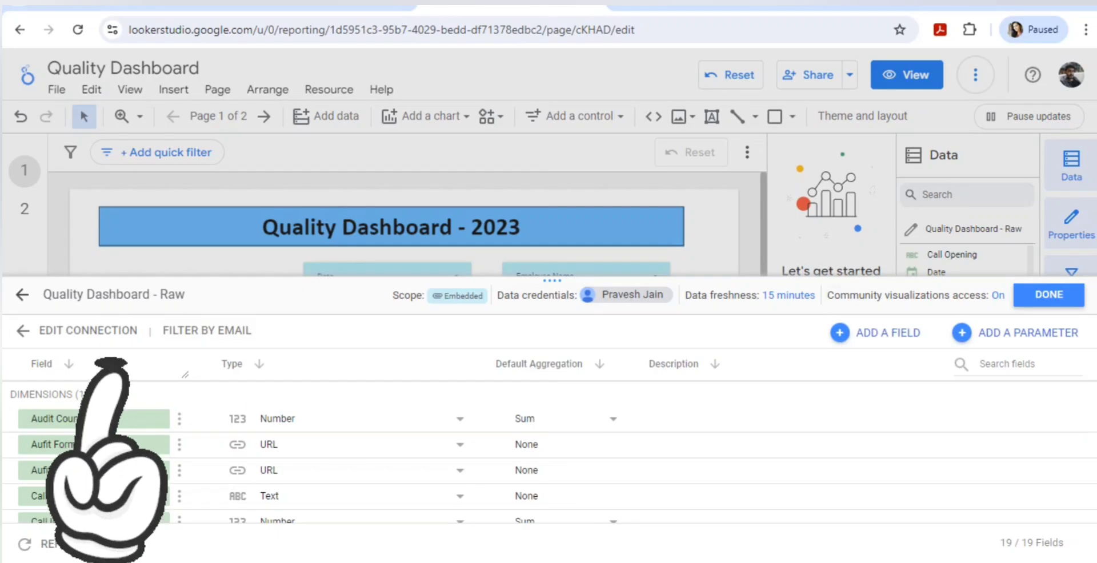
left_click(88, 331)
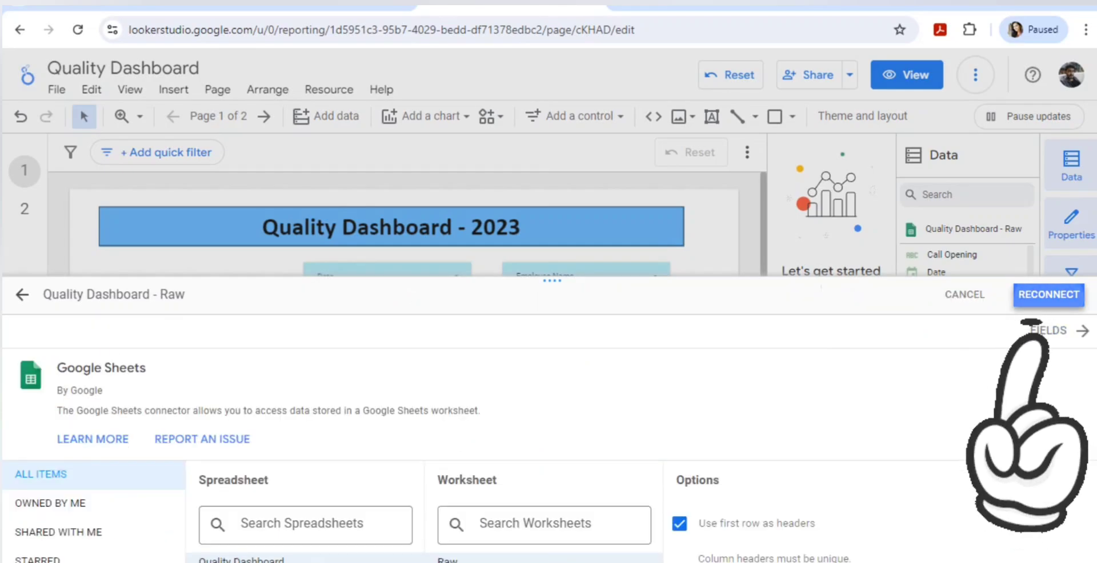
left_click(1049, 295)
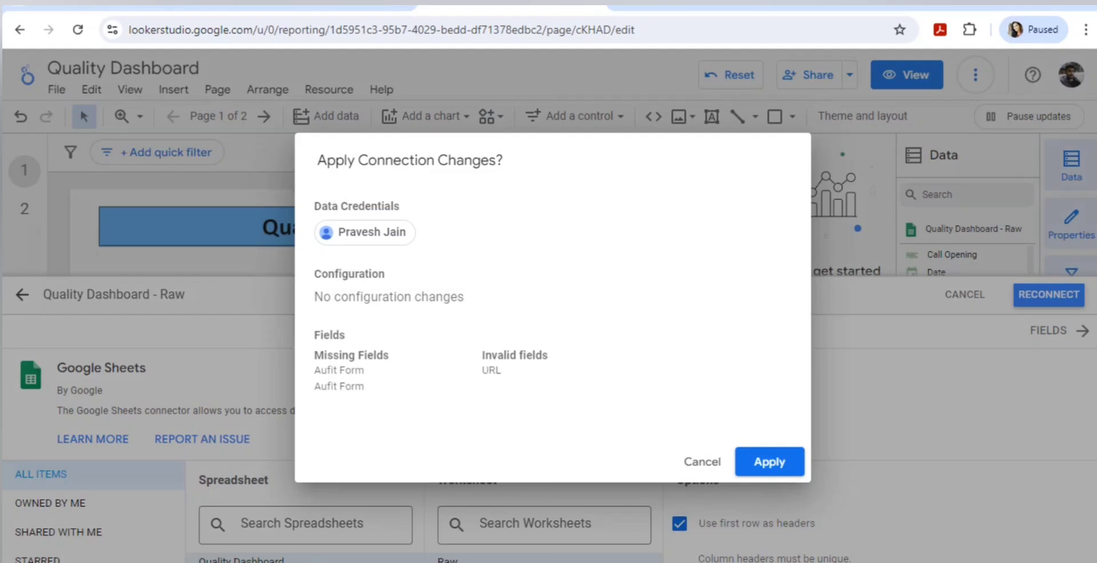
left_click(770, 462)
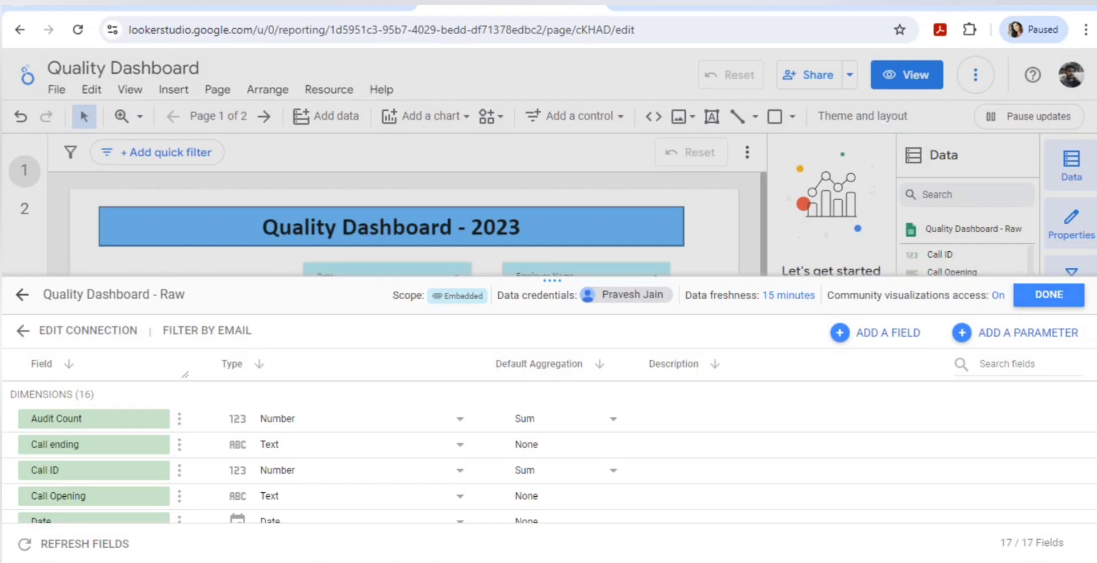
- Close the data source editor, switch to the source spreadsheet and restore the deleted Aufit Form column P
left_click(1050, 295)
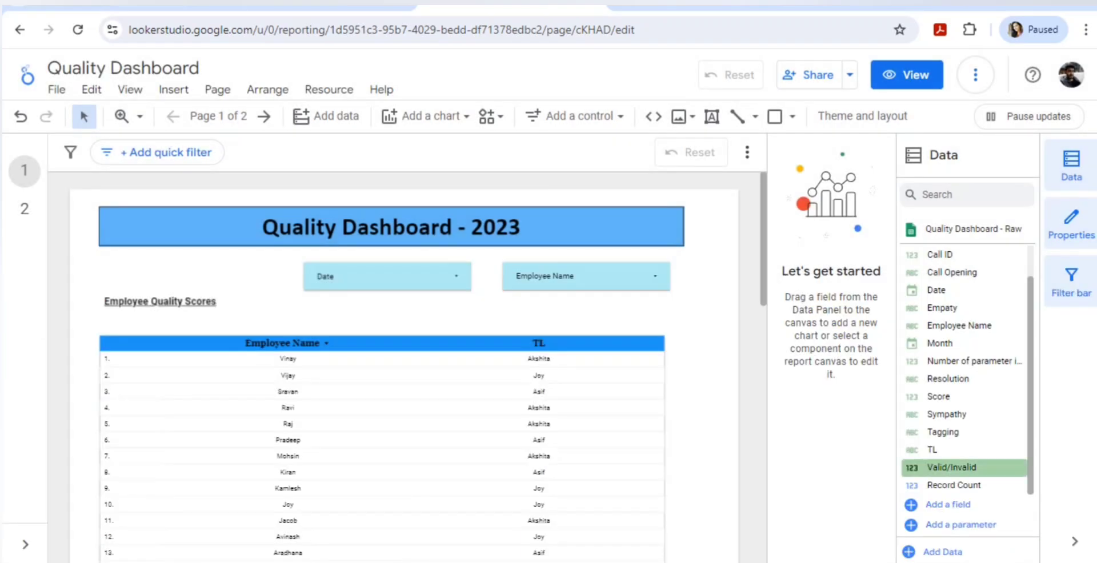
left_click(320, 7)
left_click(127, 7)
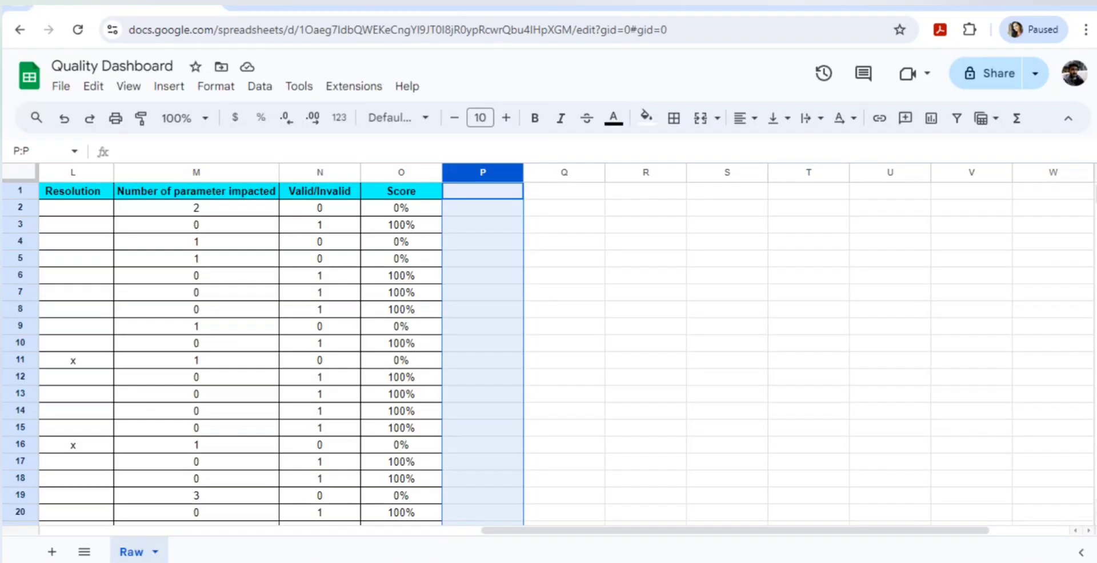
left_click(402, 192)
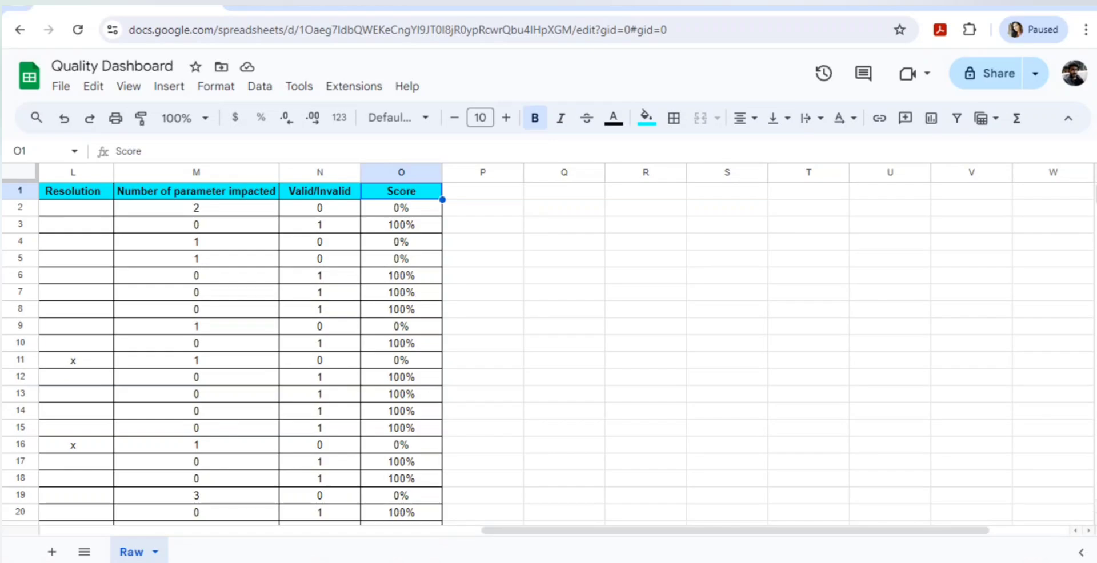
key("ctrl+z")
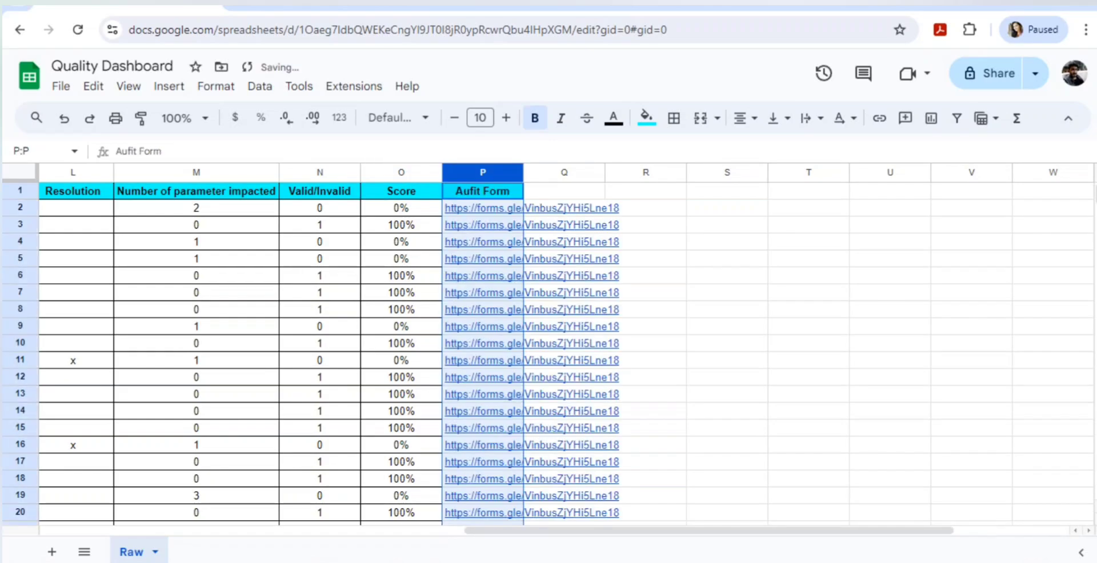
left_click(564, 191)
left_click(483, 191)
key("Down")
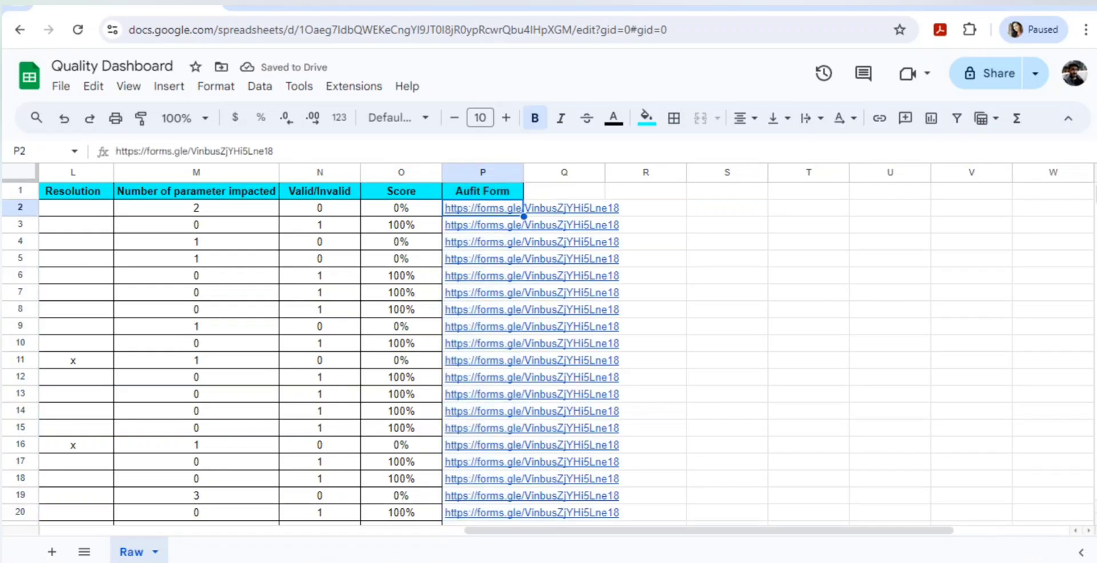
- Look through the form links in column P next to the Score values down to row 56
key("Left")
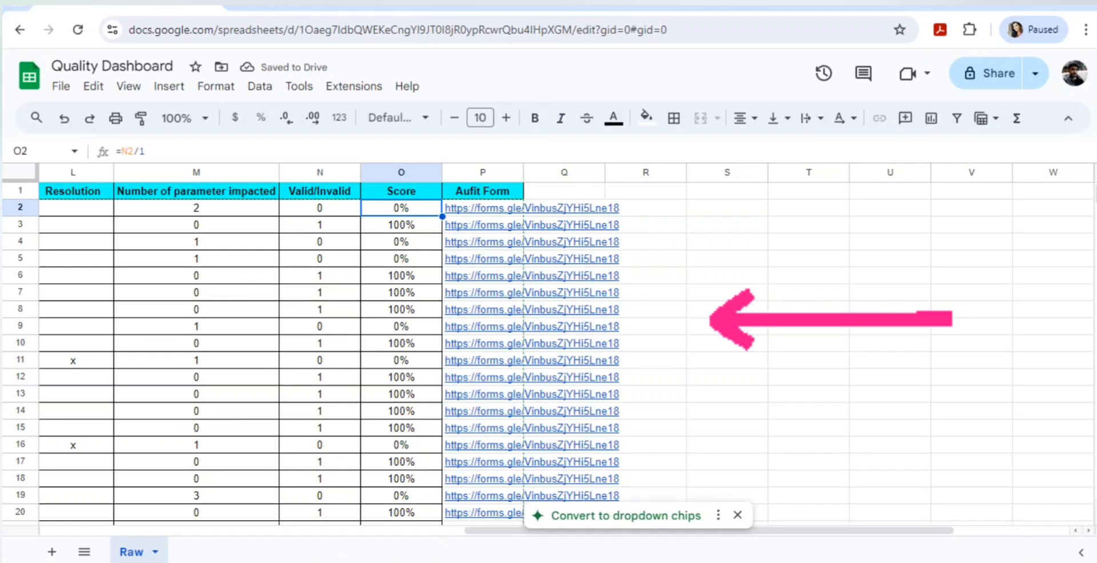
key("Down")
key("Down")
key("Down")
key("Down")
key("Down")
key("Down")
key("Down")
key("Down")
key("Down")
key("Down")
key("Down")
key("Down")
key("Down")
key("Down")
key("Down")
key("Down")
key("Down")
key("Down")
key("Down")
key("Down")
key("Down")
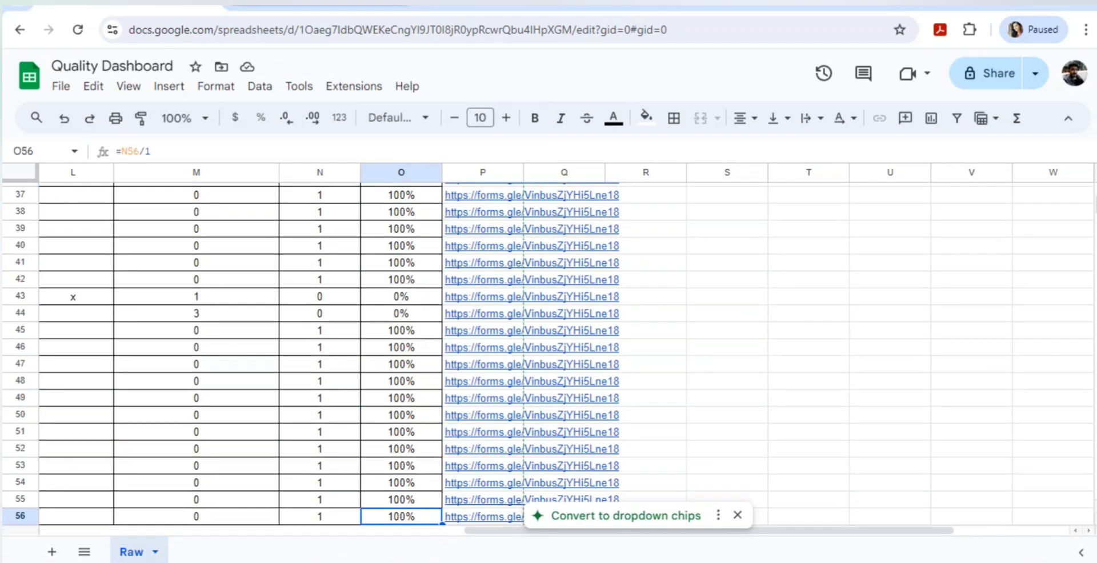
left_click(320, 5)
left_click(126, 5)
scroll(549, 355, "down", 20)
scroll(549, 355, "up", 20)
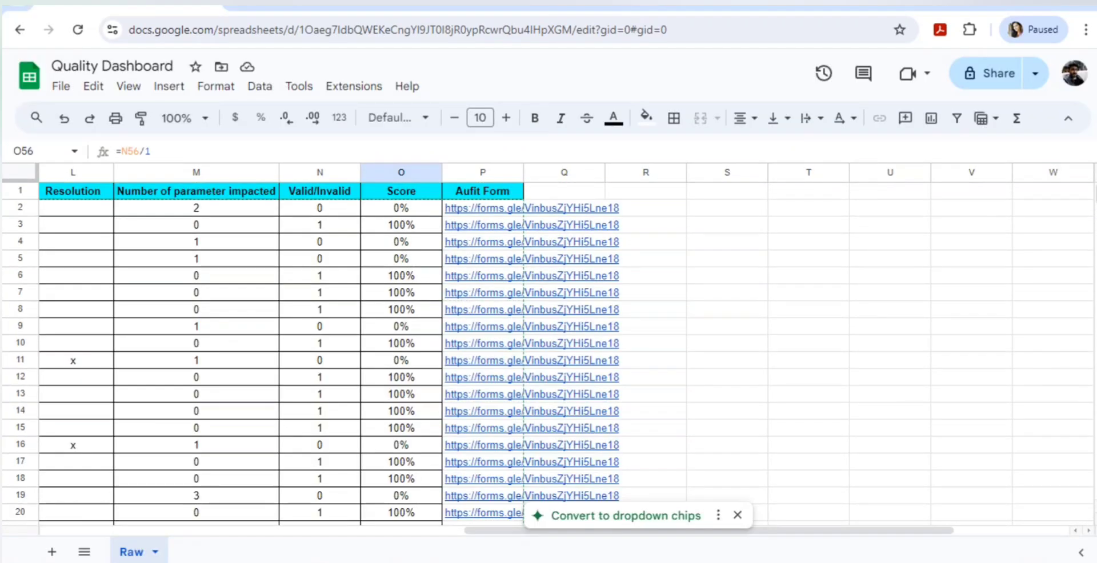
- Correct the spelling of the column header in P1 to Audit Form
left_click(482, 191)
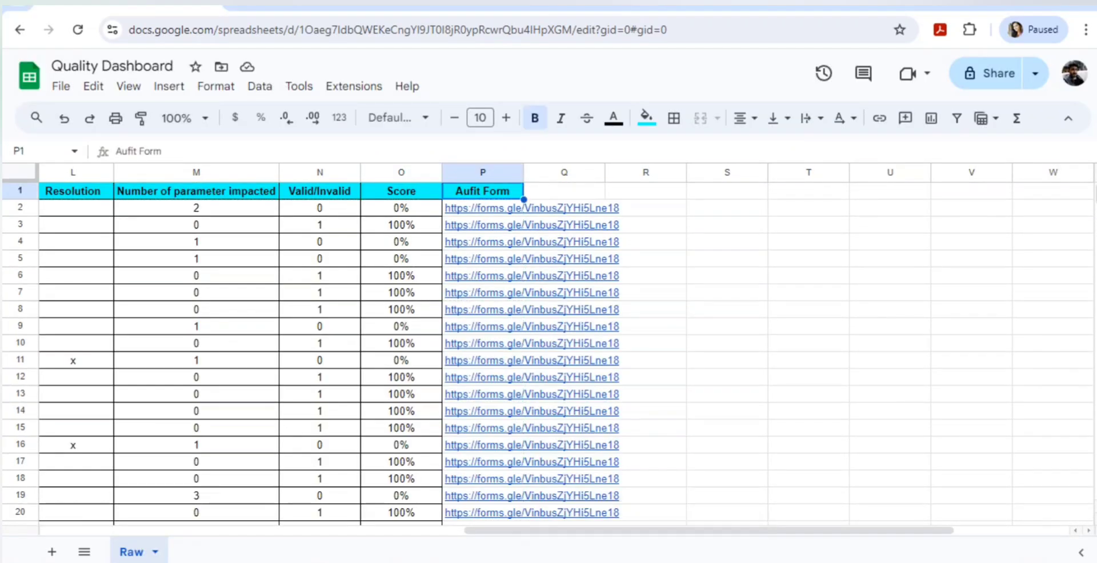
left_click(130, 151)
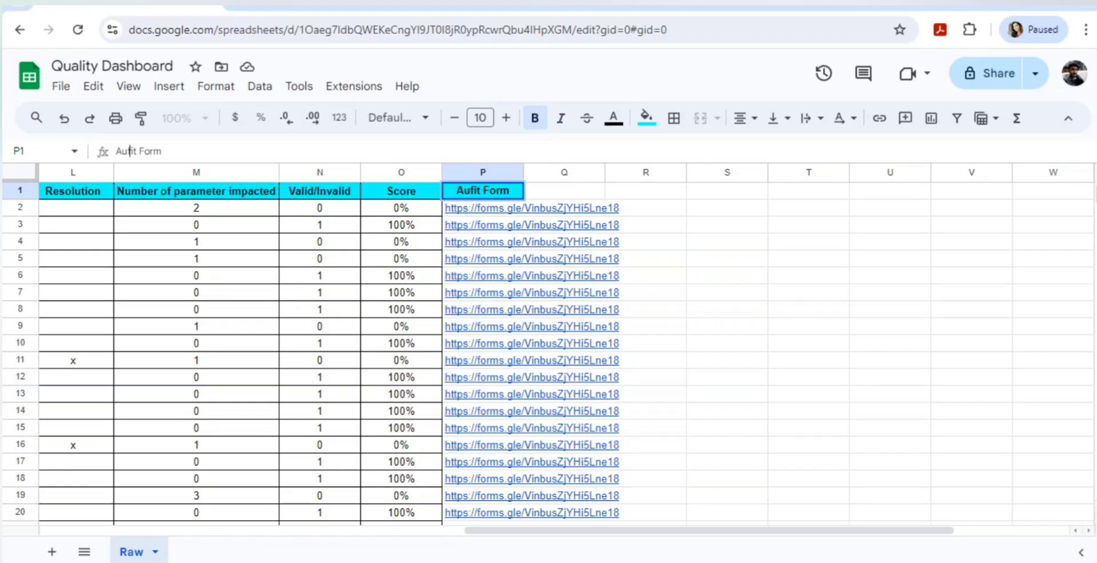
key("shift+Left")
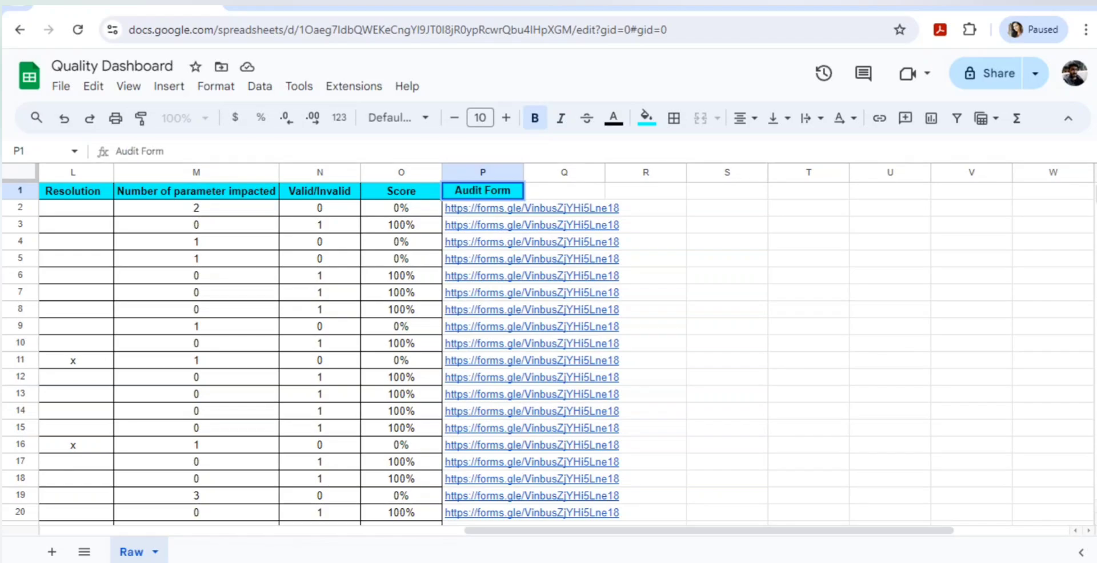
- Switch to the Looker Studio report and reconnect the Quality Dashboard - Raw data source, applying the connection changes
left_click(319, 7)
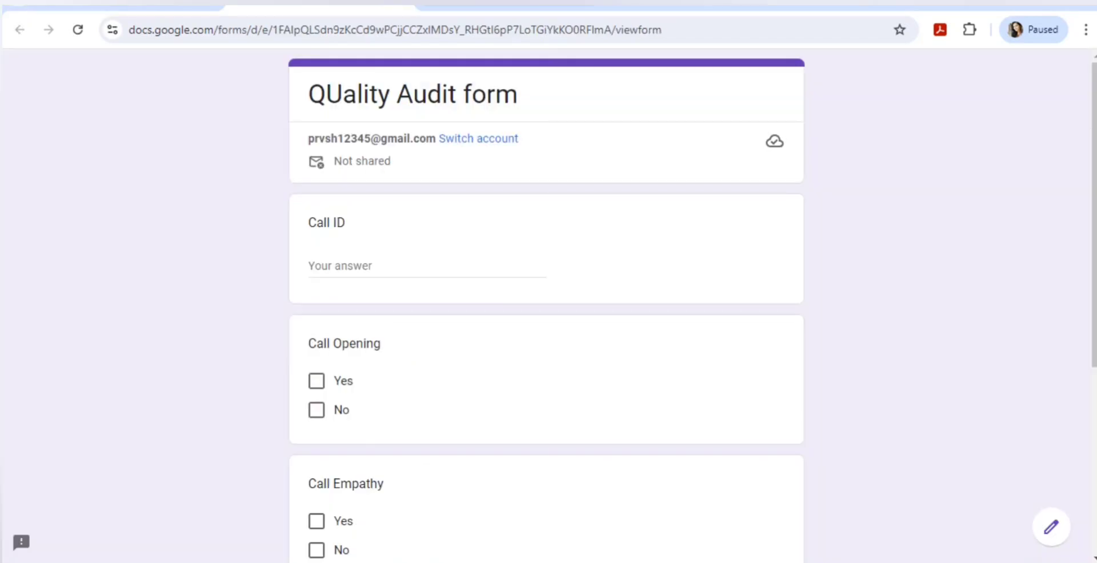
left_click(511, 7)
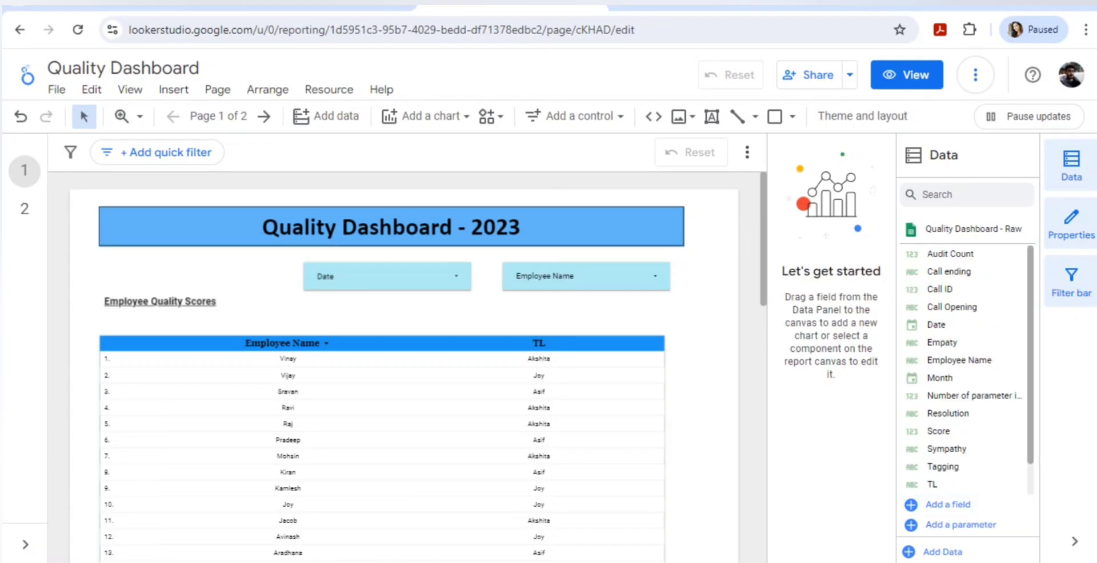
scroll(966, 389, "down", 1)
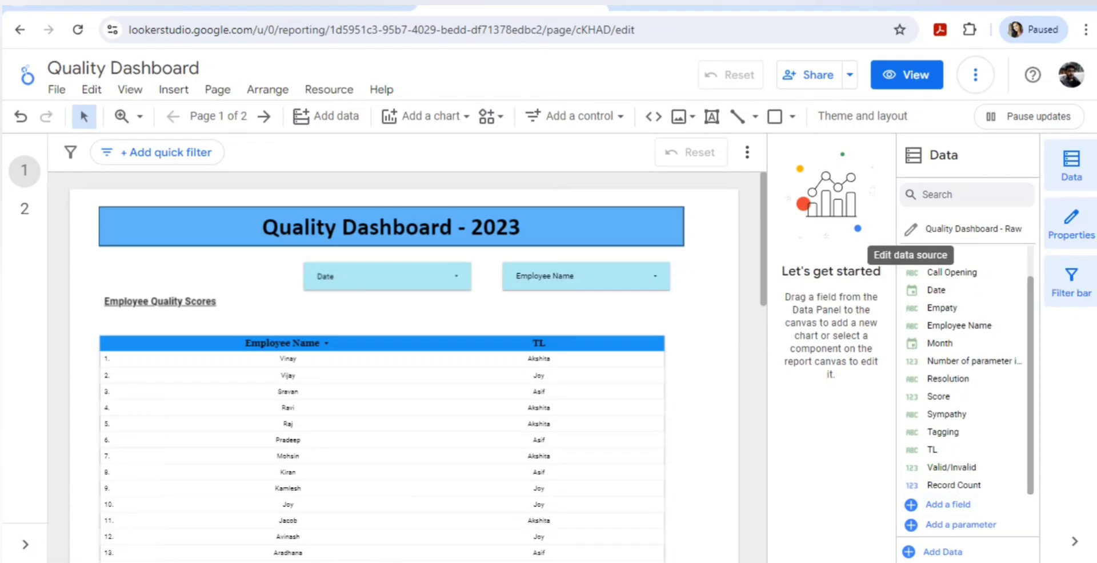
left_click(911, 229)
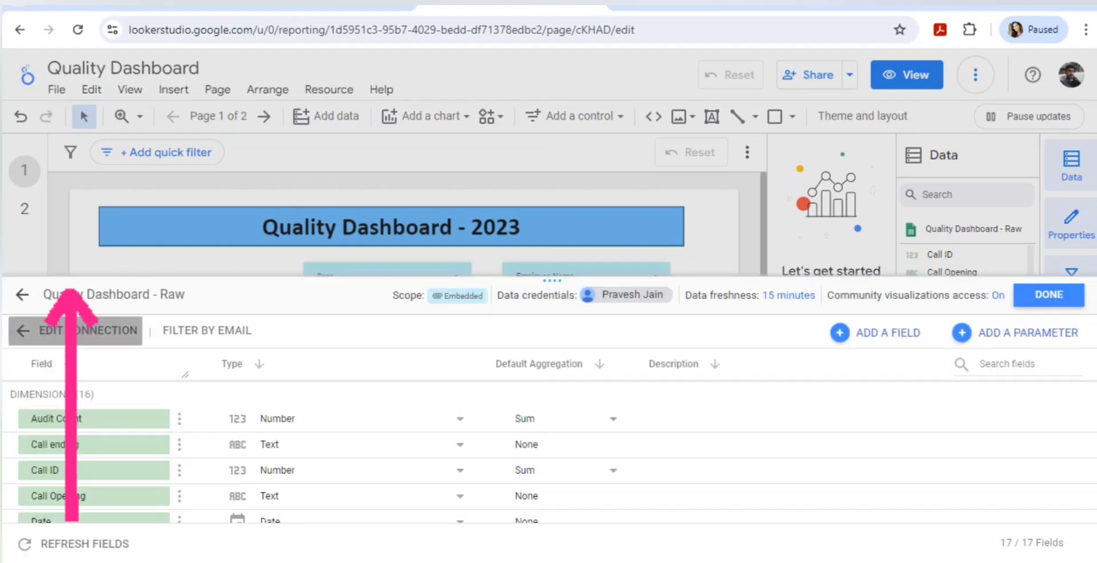
left_click(88, 330)
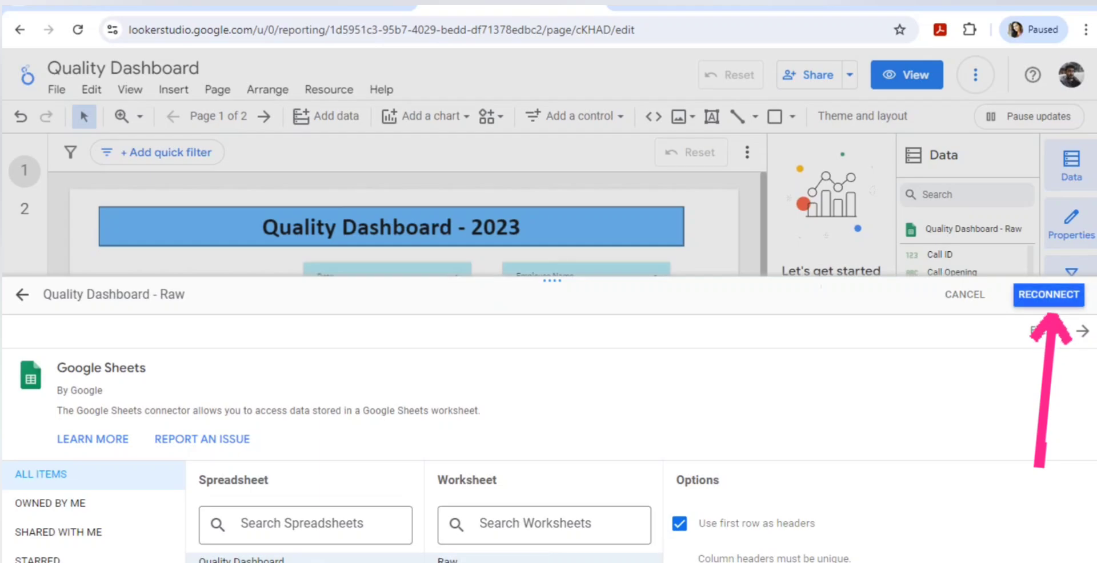
left_click(1049, 295)
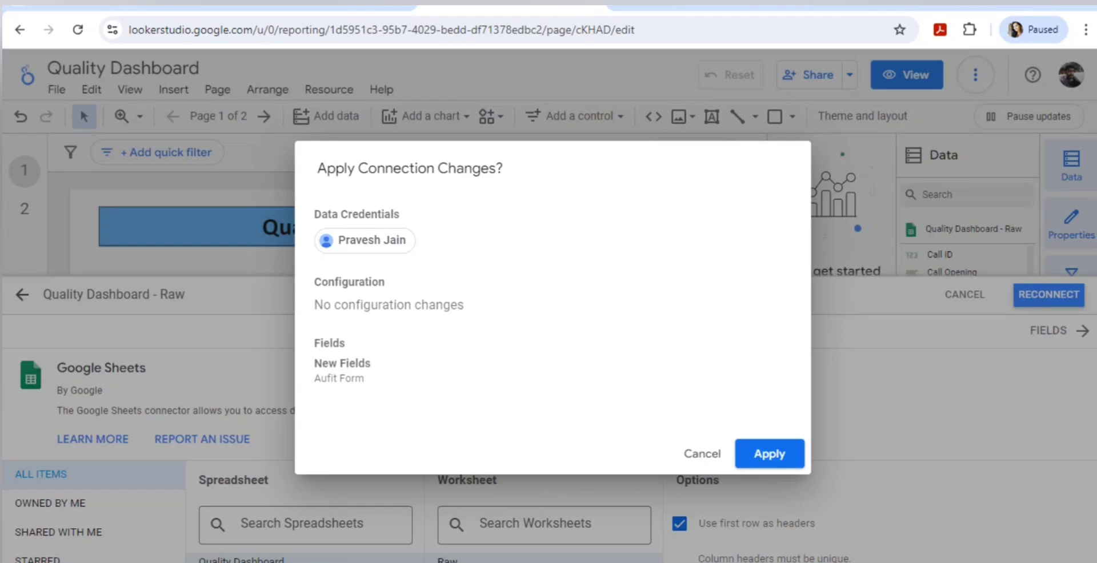
left_click(770, 454)
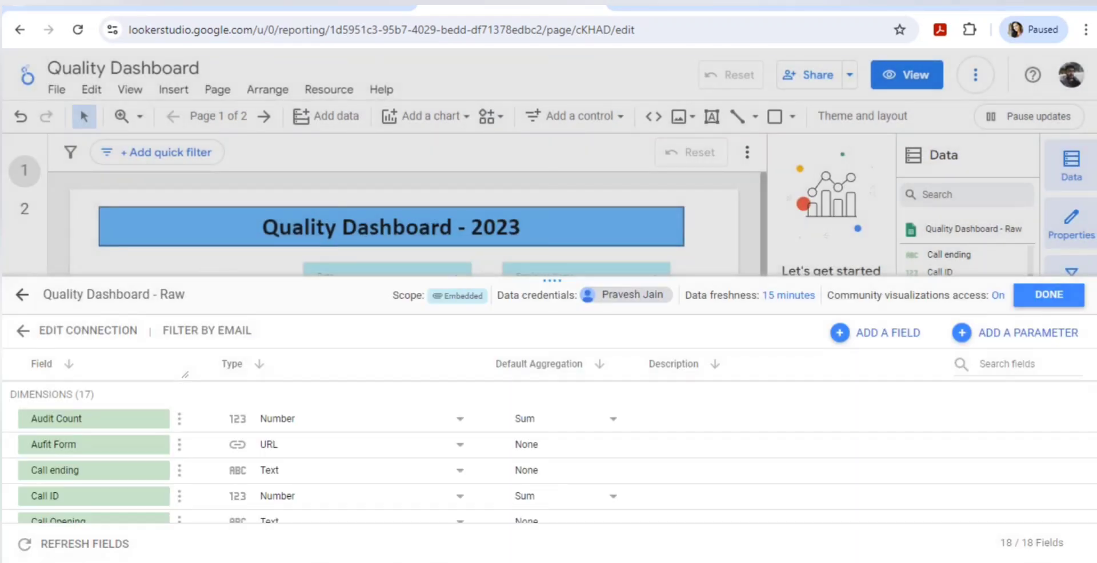
left_click(1049, 296)
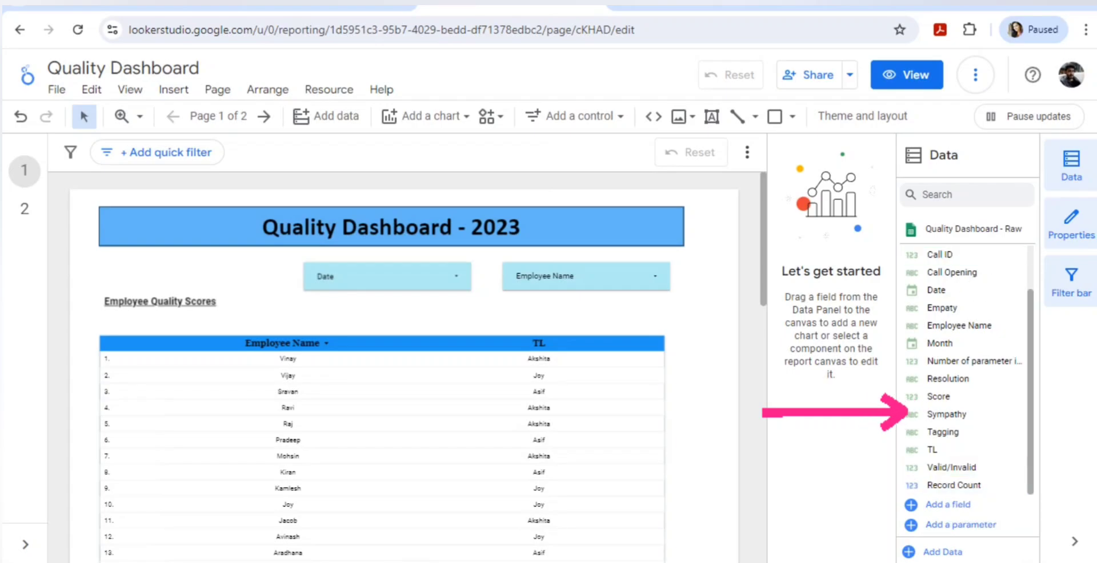
- Add Aufit Form as a dimension to the Employee Quality Scores table and place the table beneath its title
scroll(966, 400, "up", 1)
left_click(457, 425)
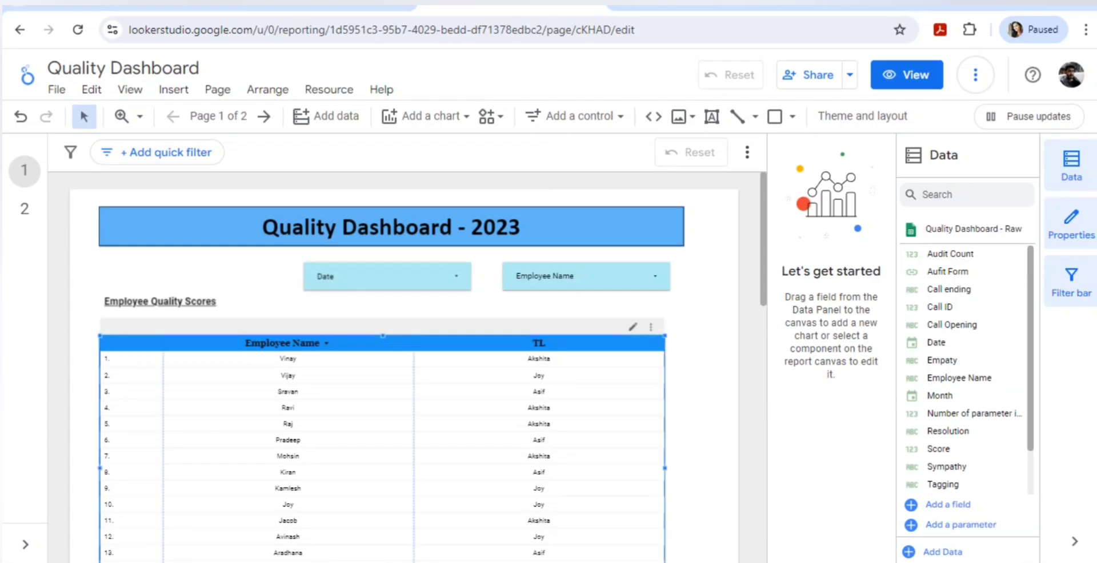
left_click_drag(457, 425, 497, 404)
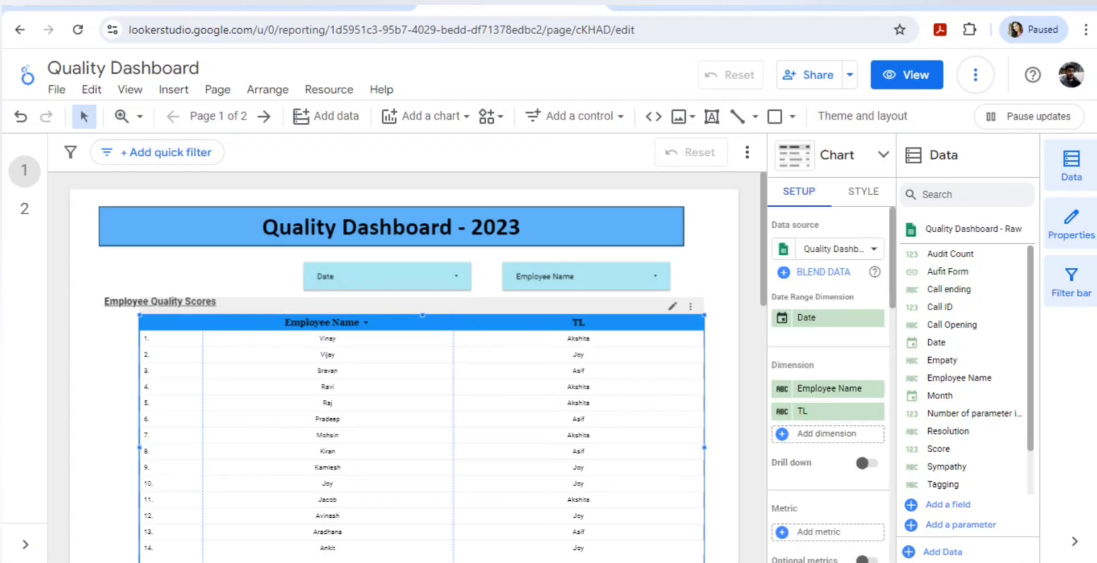
left_click(826, 434)
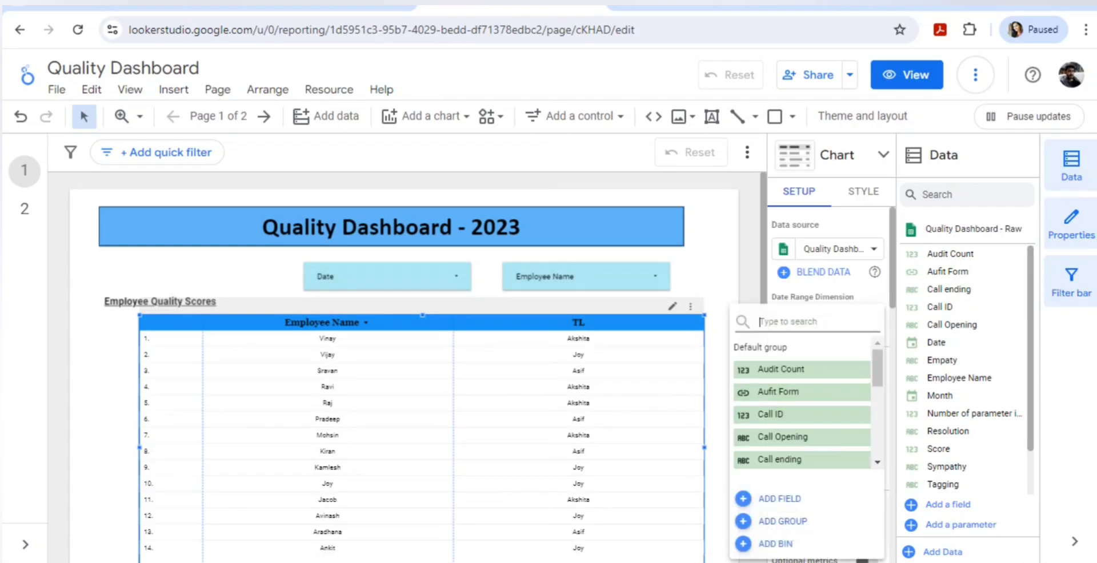
left_click(779, 392)
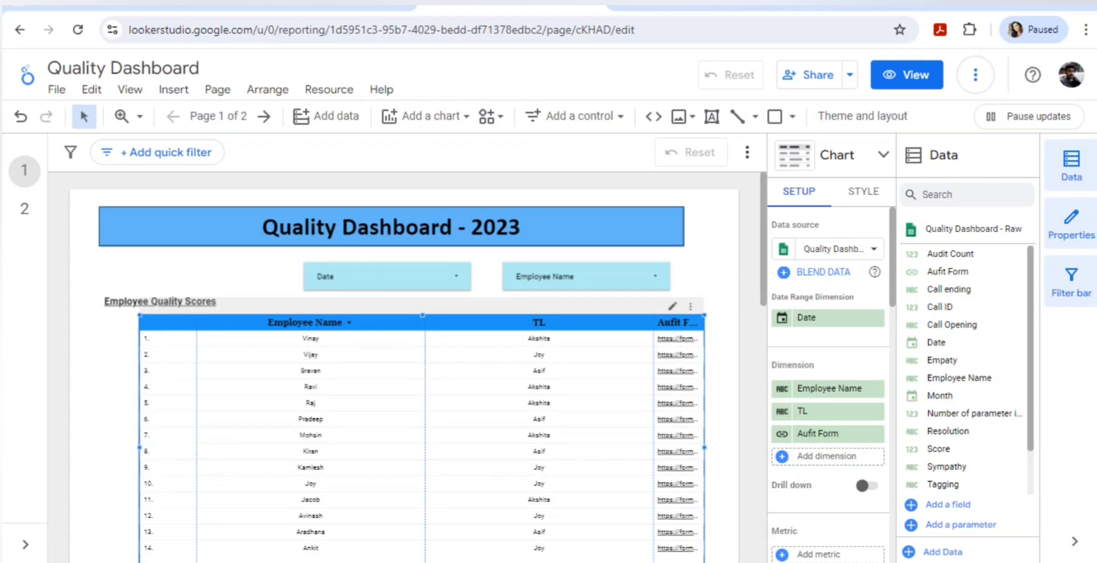
left_click_drag(514, 394, 473, 420)
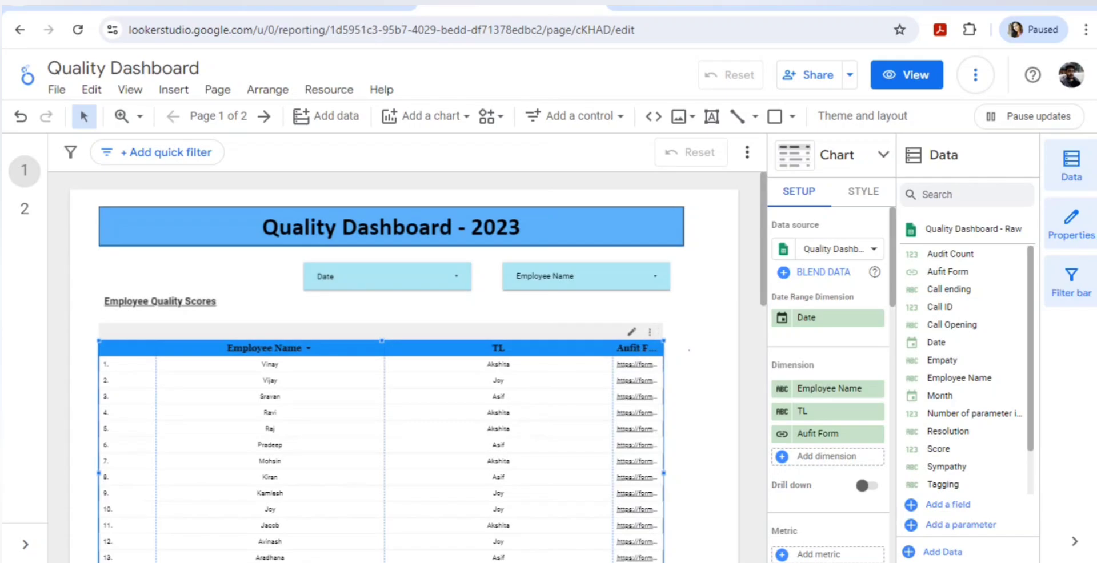
- Widen the Aufit Form column of the Employee Quality Scores table and show the report in view mode
left_click(690, 349)
left_click(632, 333)
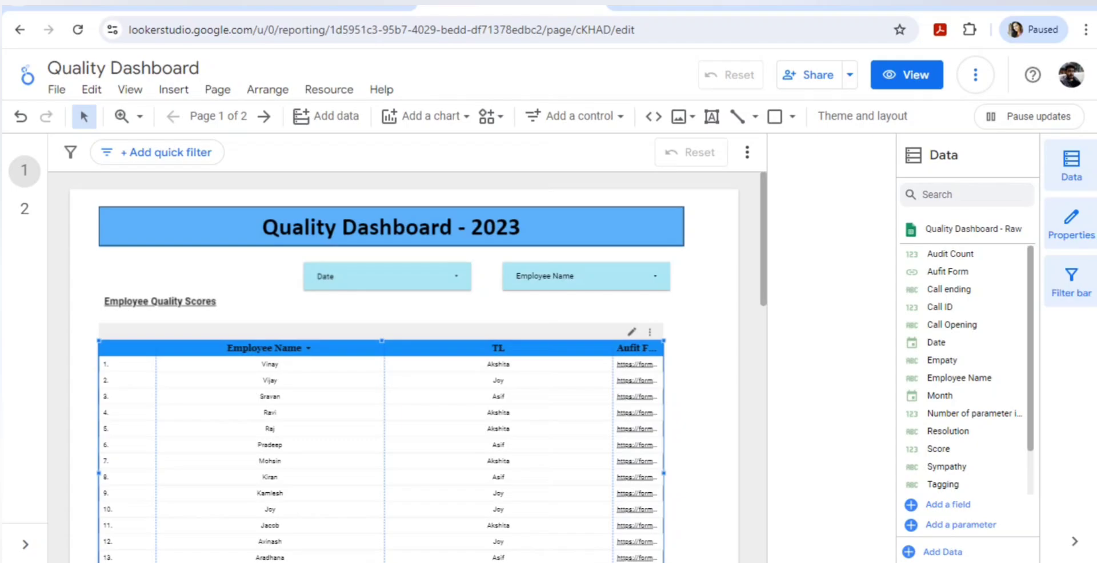
left_click_drag(613, 412, 565, 412)
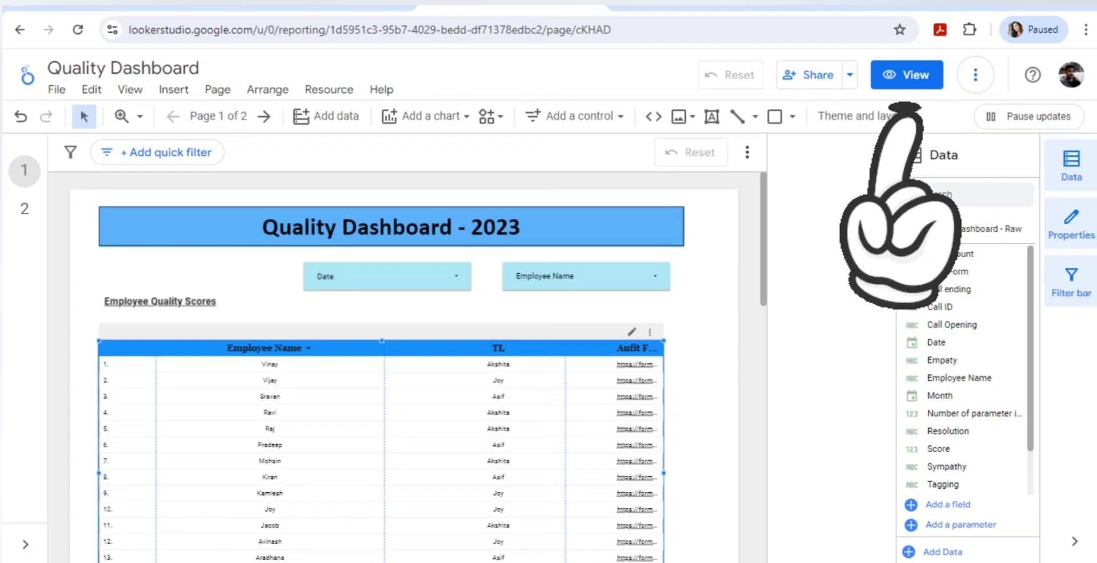
left_click(907, 74)
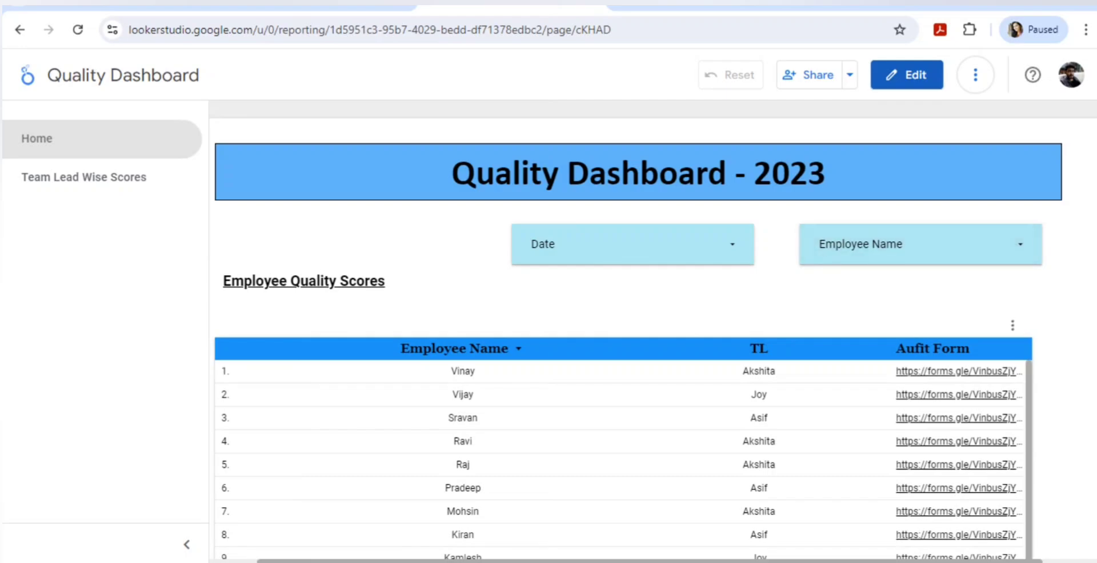
- Reopen the report for editing and create a calculated field named Form in the Quality Dashboard - Raw data source
left_click(907, 75)
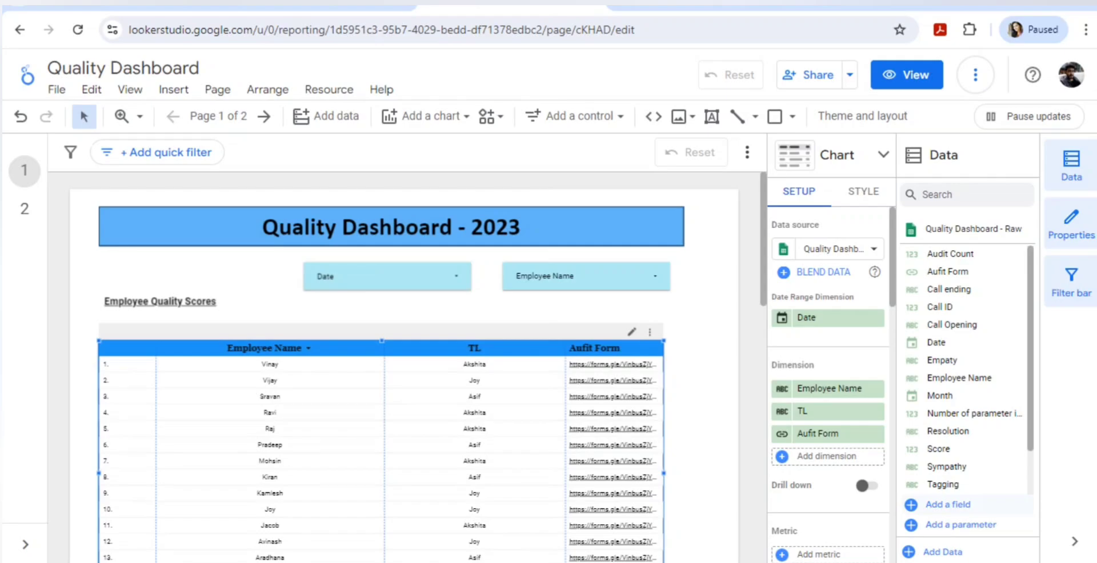
left_click(947, 504)
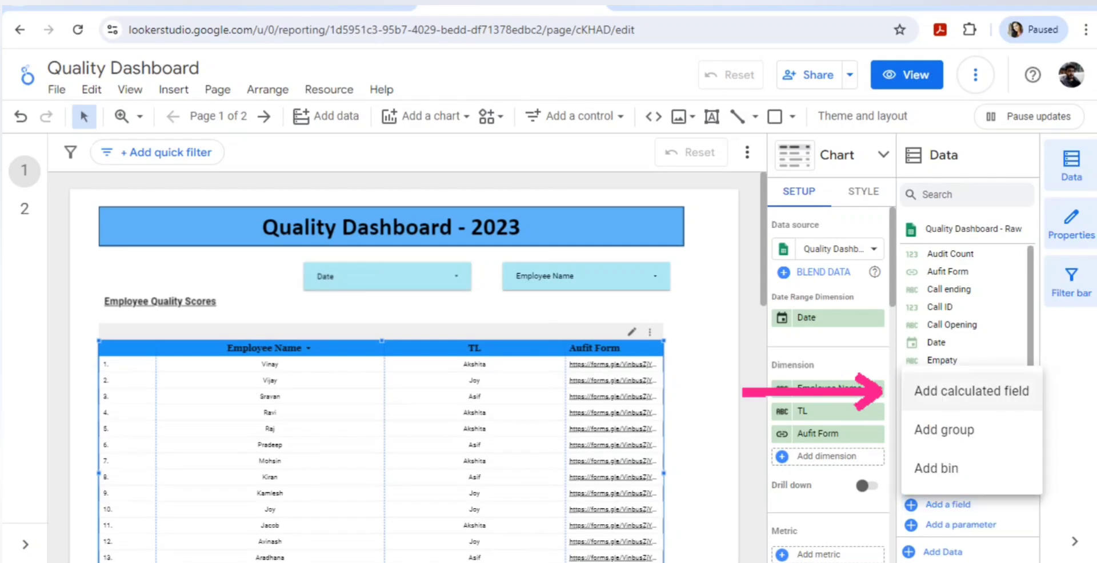
left_click(973, 391)
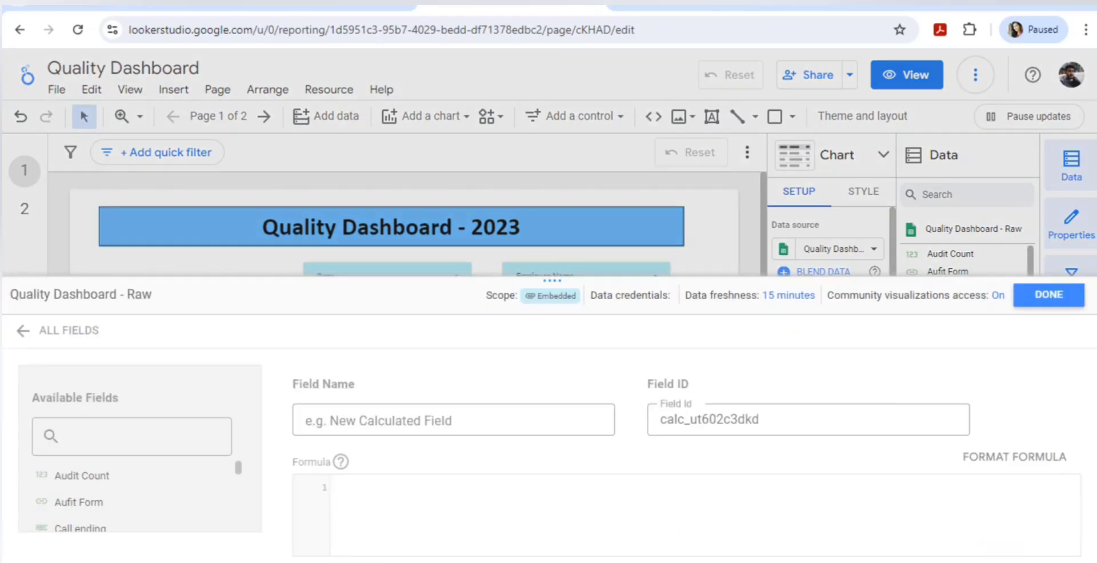
left_click(454, 420)
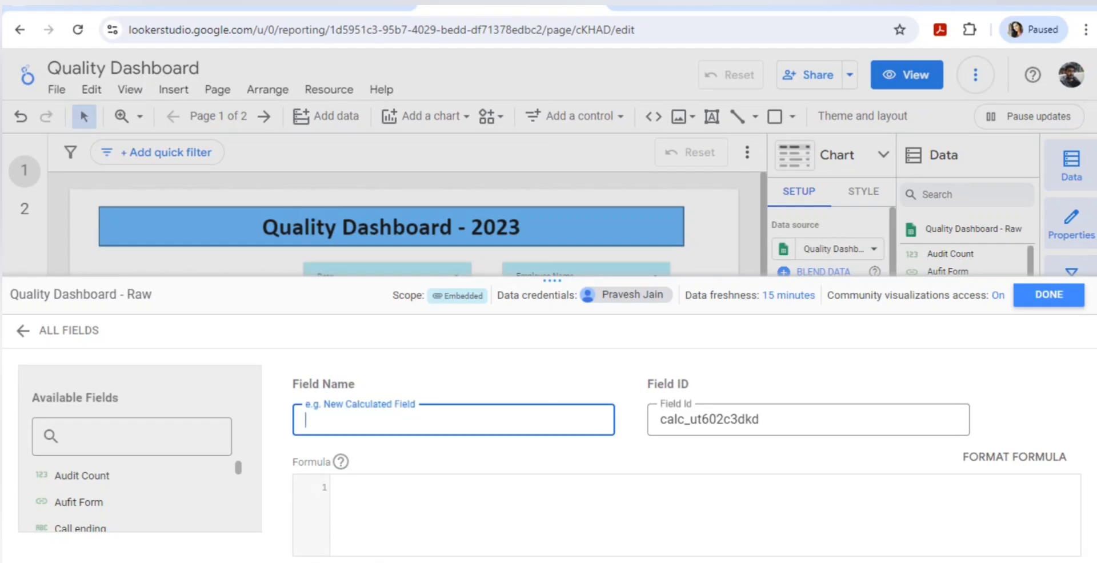
type("Form")
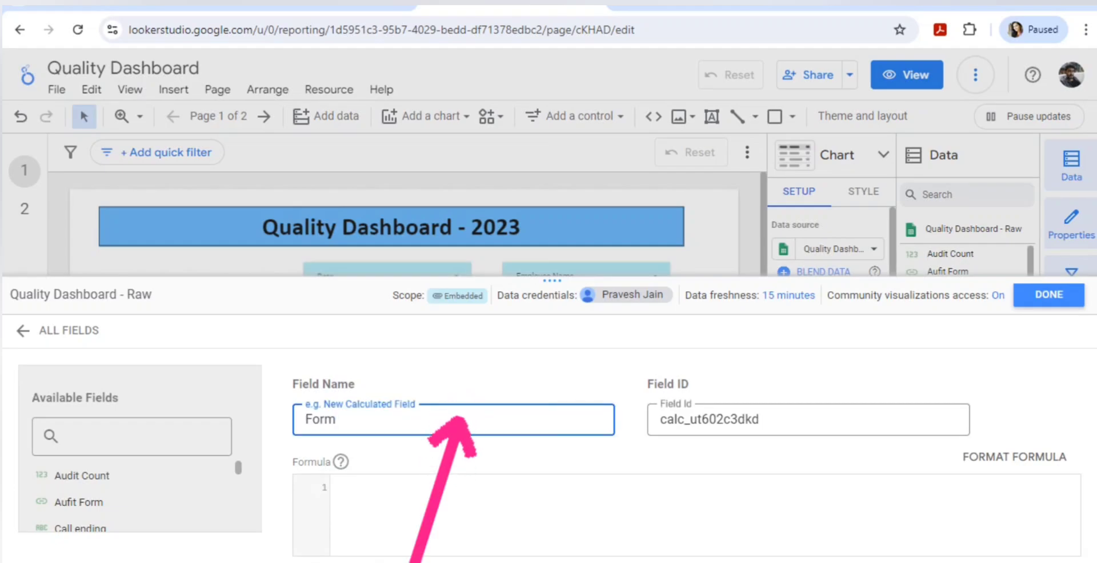
type(" f")
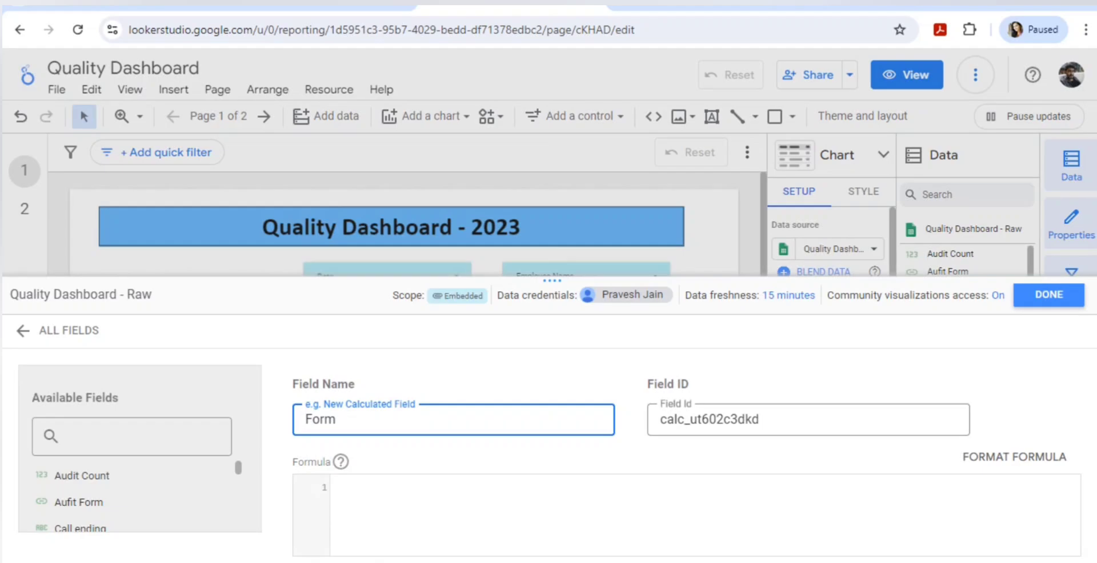
- Try to define the Form field's formula as HYPERLINK(Aufit Form,"Audit form") and finish editing the data source
left_click(334, 488)
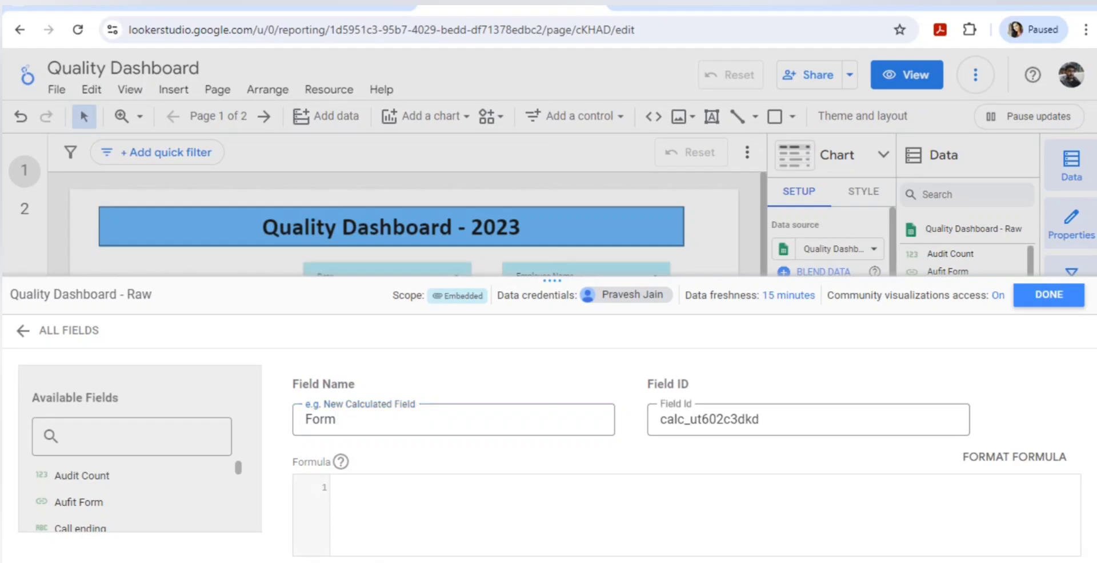
type("hy")
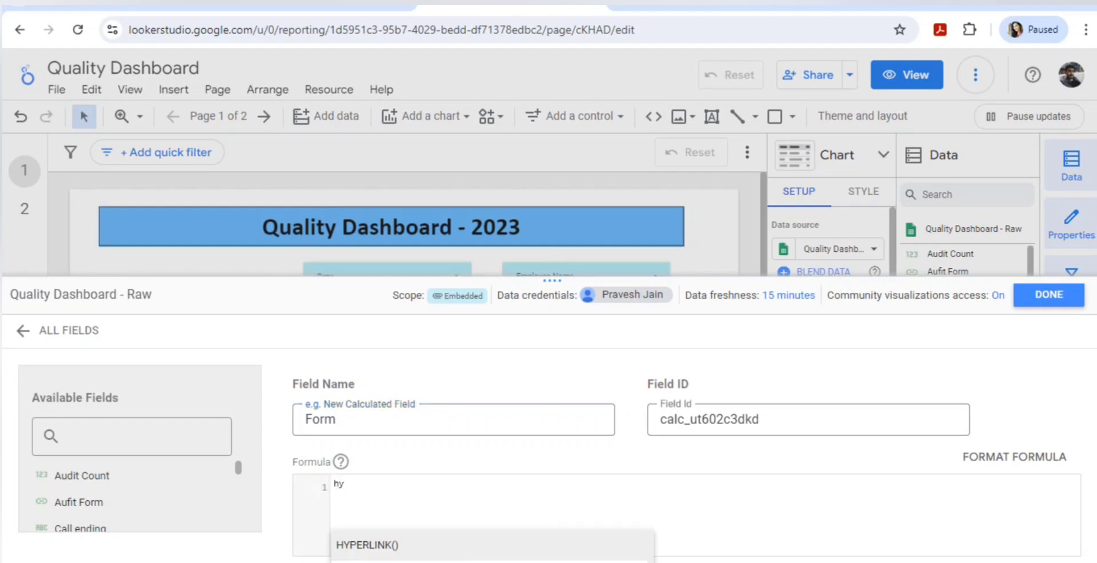
key("Return")
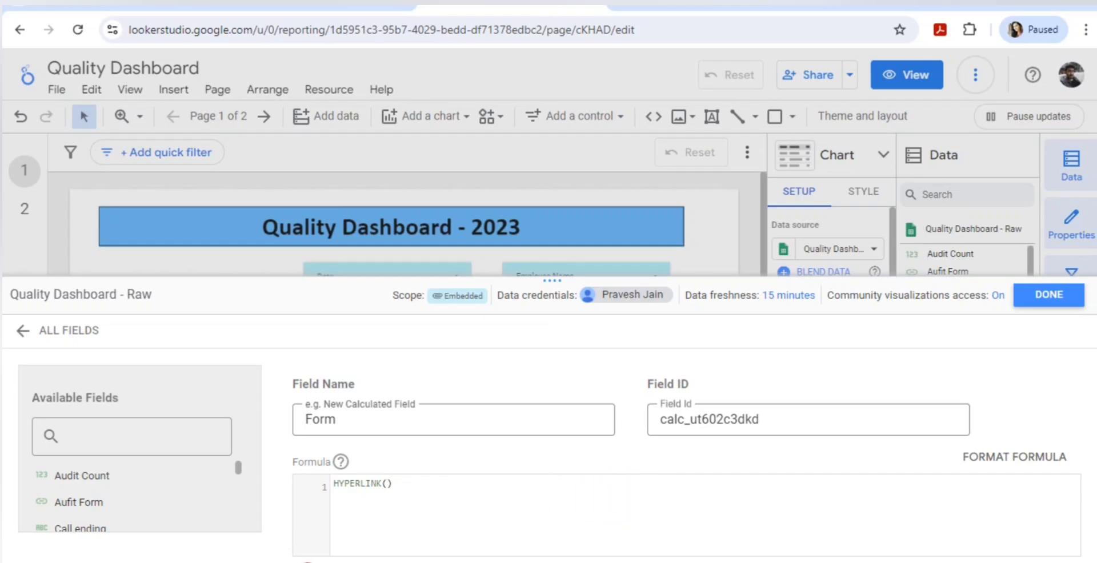
type("au")
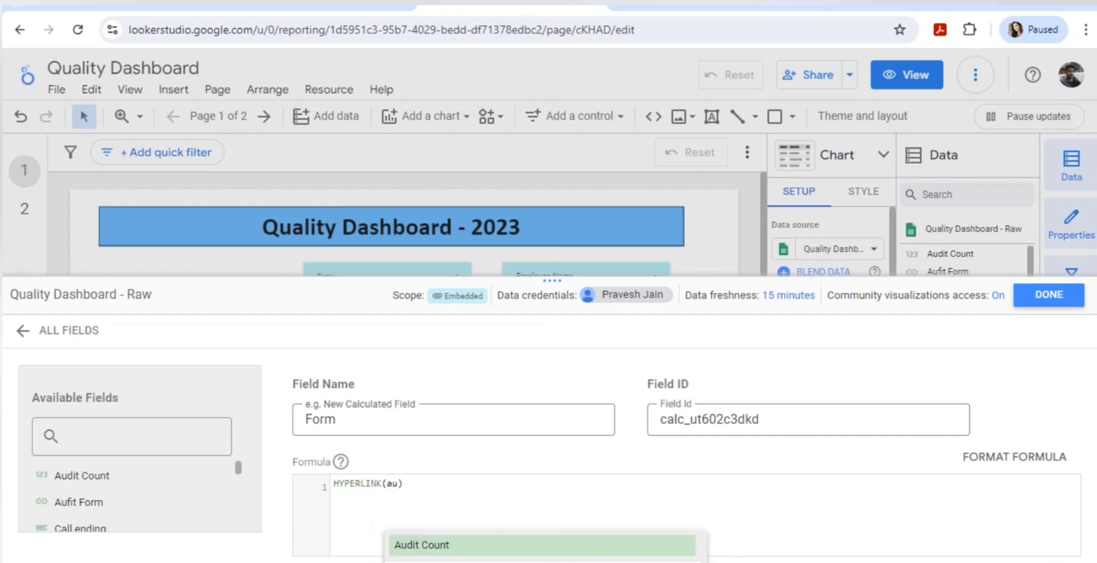
type("f")
key("Return")
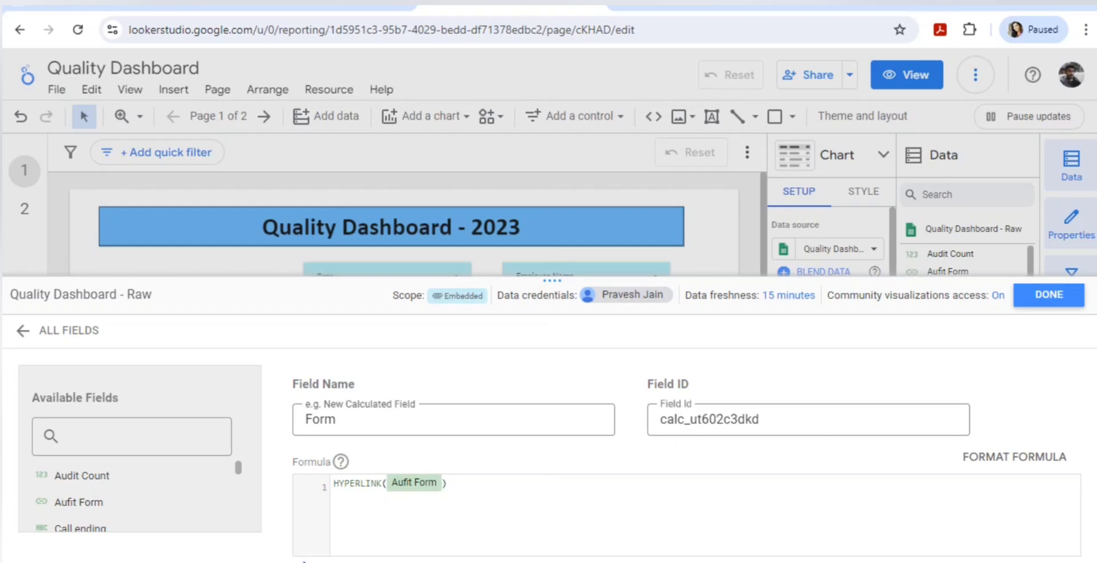
type(",")
type("\"\"")
type("Audi")
type("t for")
type("m")
left_click(1049, 294)
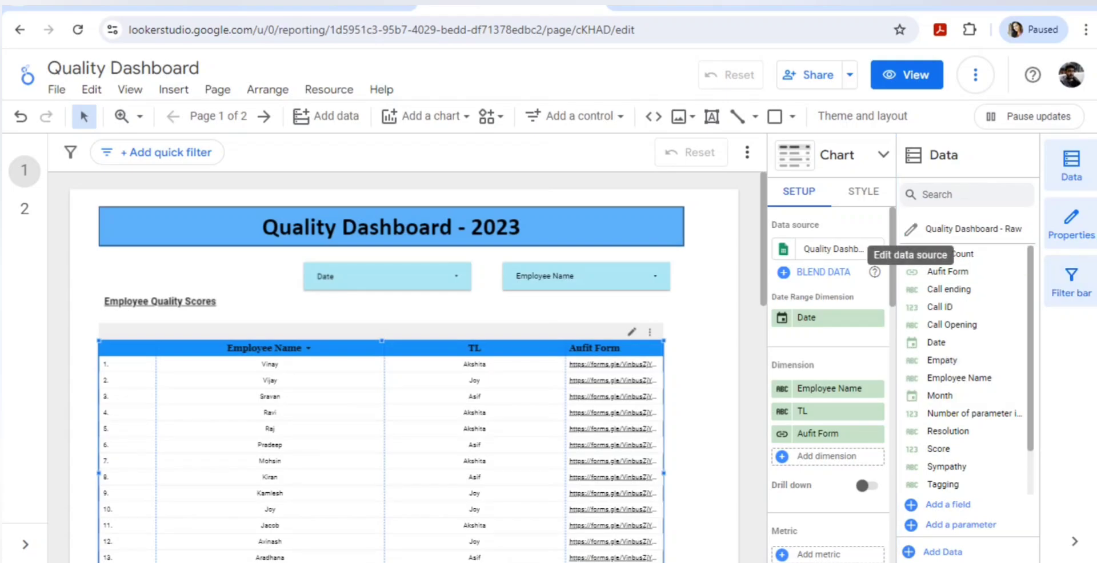
- Check the Quality Dashboard - Raw field list for the Form calculated field
left_click(910, 229)
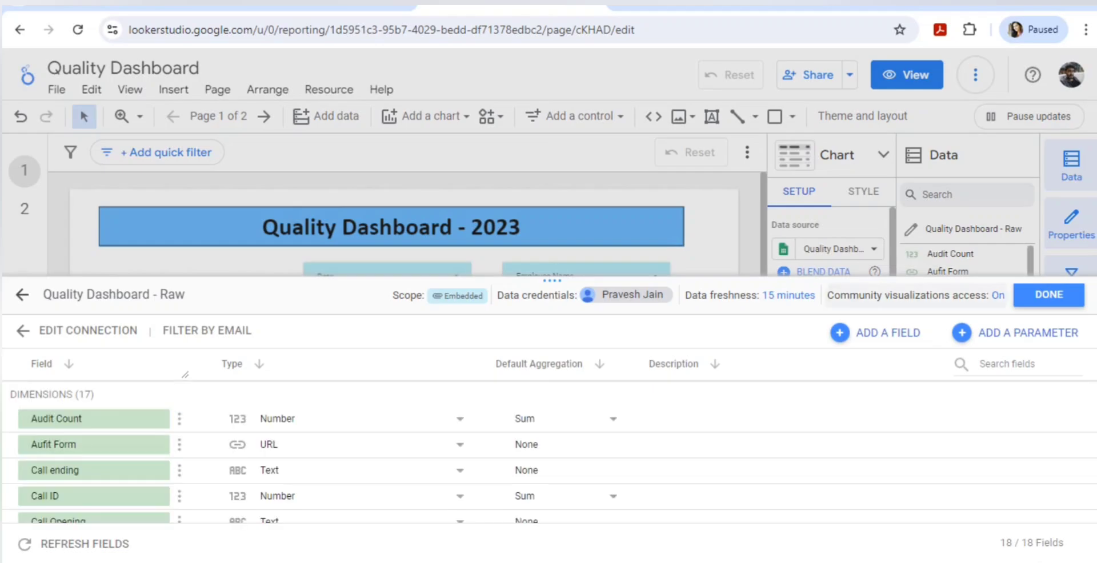
left_click(1050, 295)
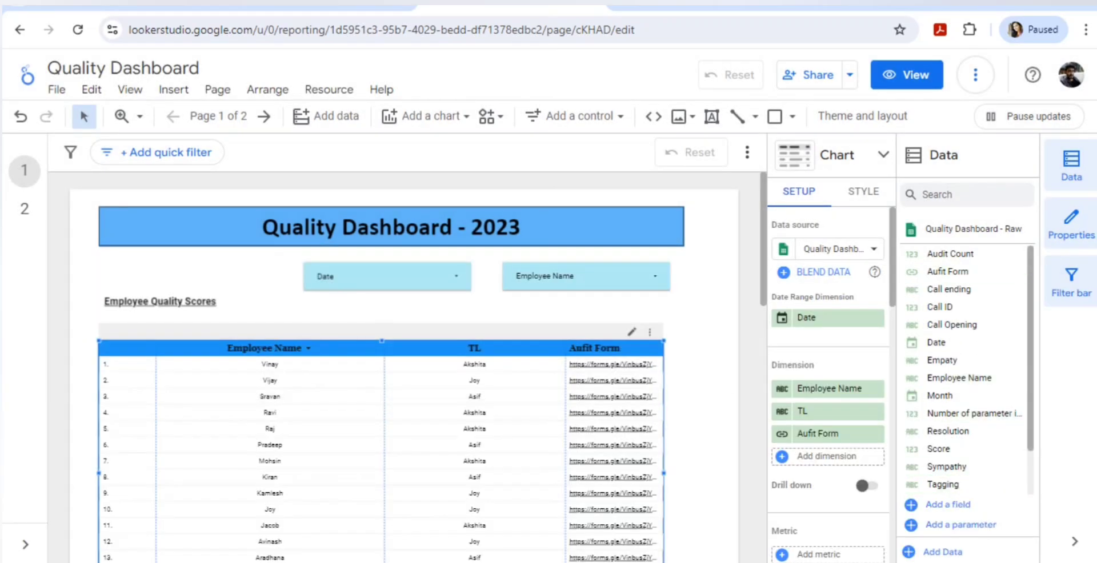
scroll(966, 397, "down", 2)
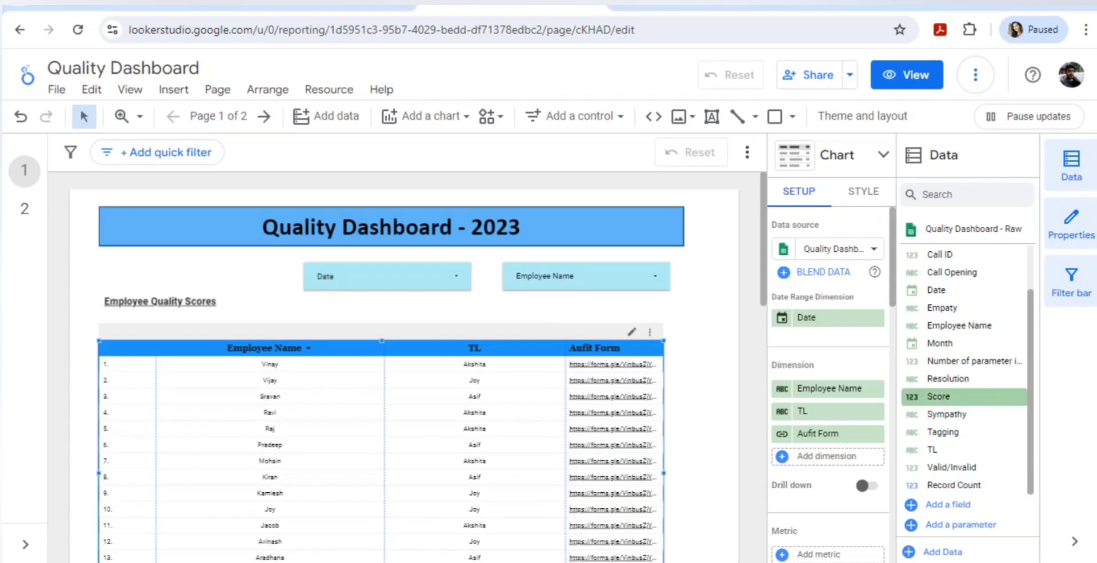
scroll(966, 370, "up", 2)
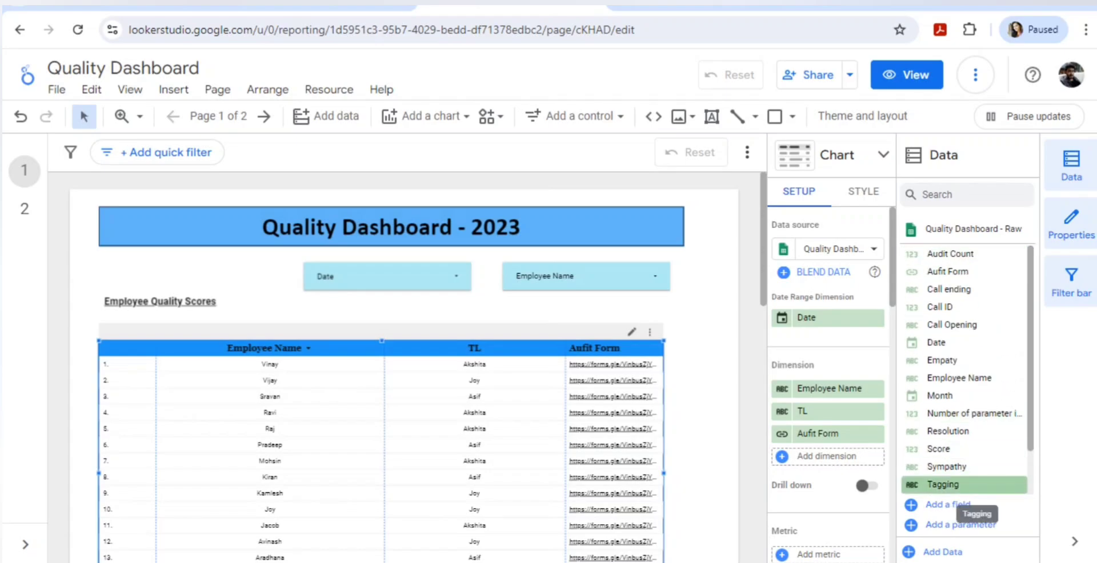
scroll(966, 370, "down", 2)
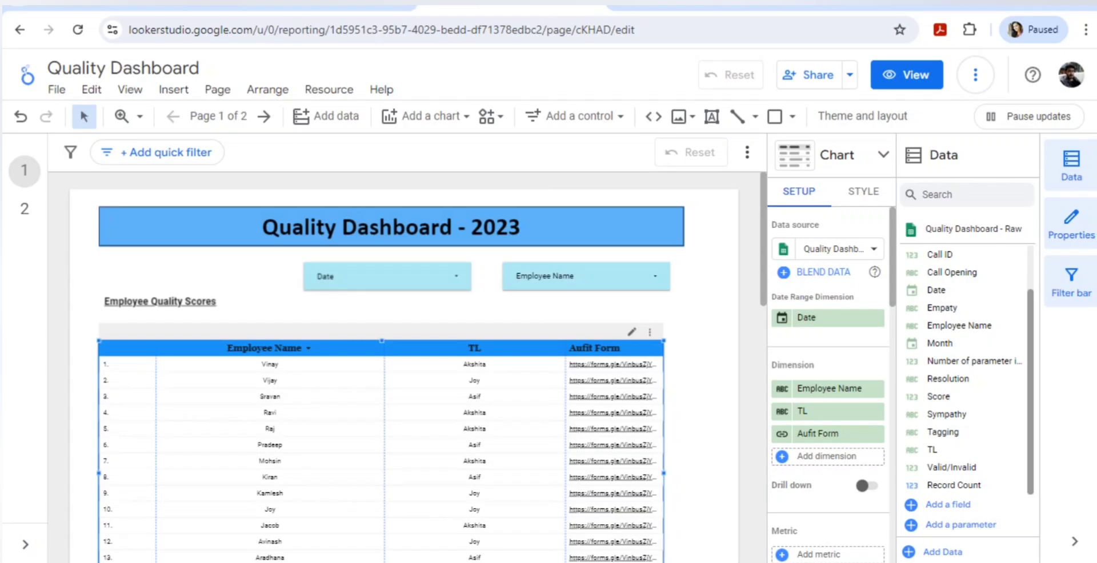
- Create a calculated field named form in the Quality Dashboard - Raw data source
left_click(948, 504)
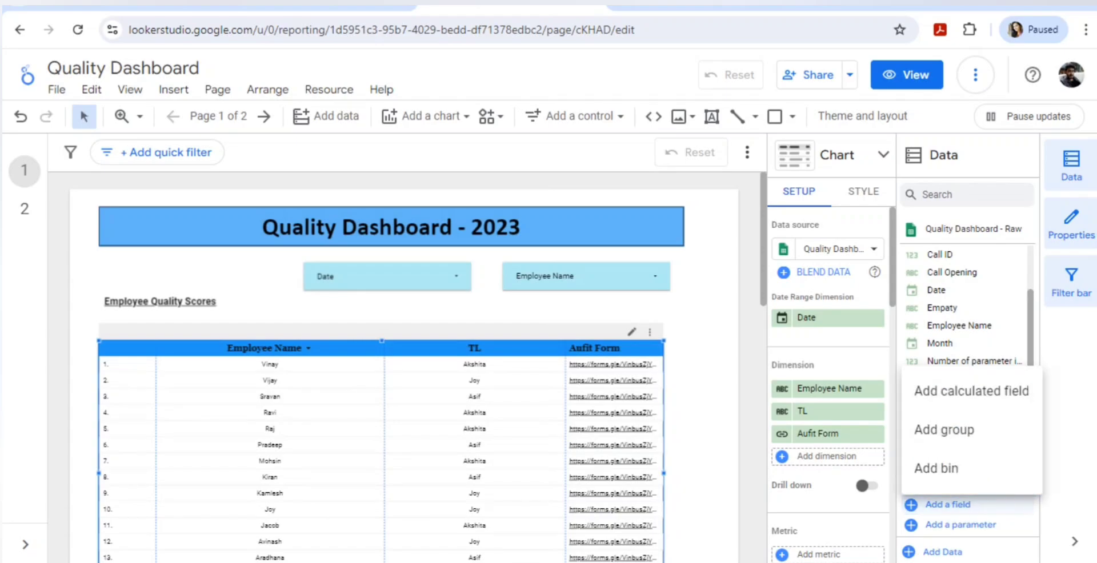
left_click(959, 392)
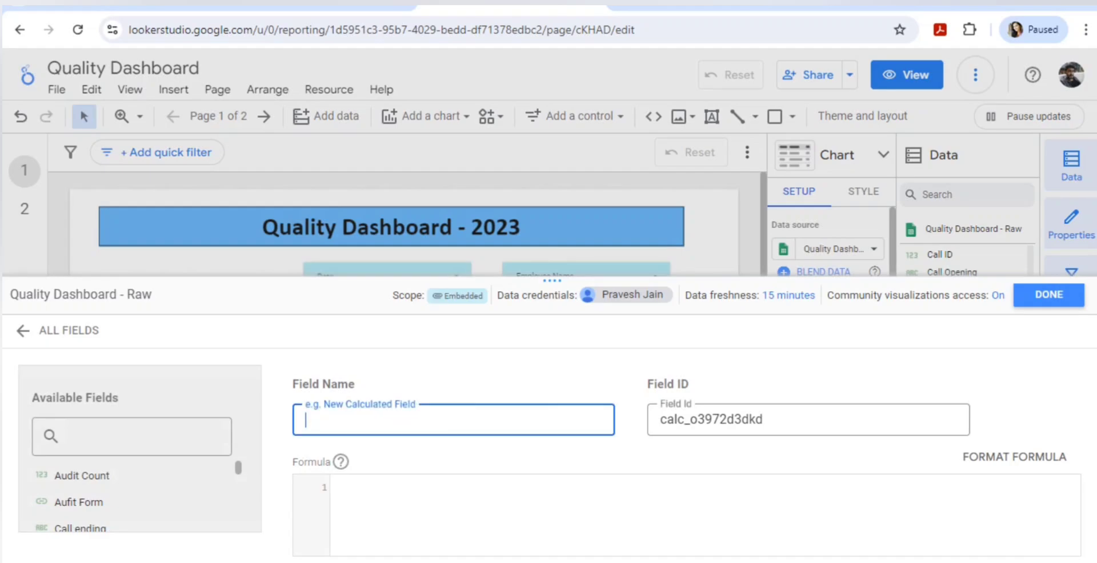
type("form")
- Set the form field's formula to HYPERLINK(Aufit Form,"Form"), save it and finish editing the data source
left_click(336, 487)
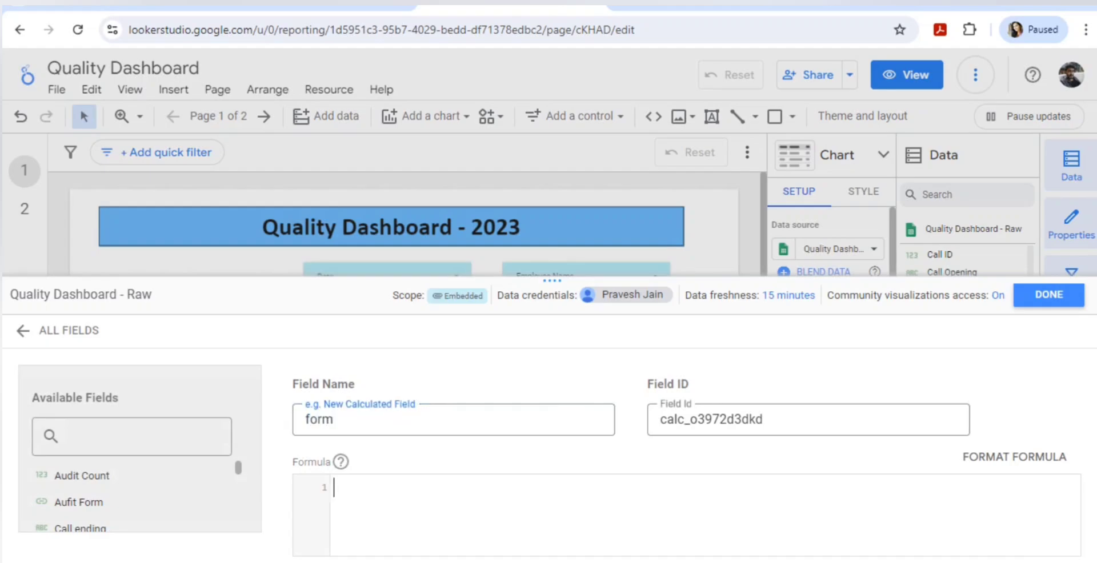
type("hy")
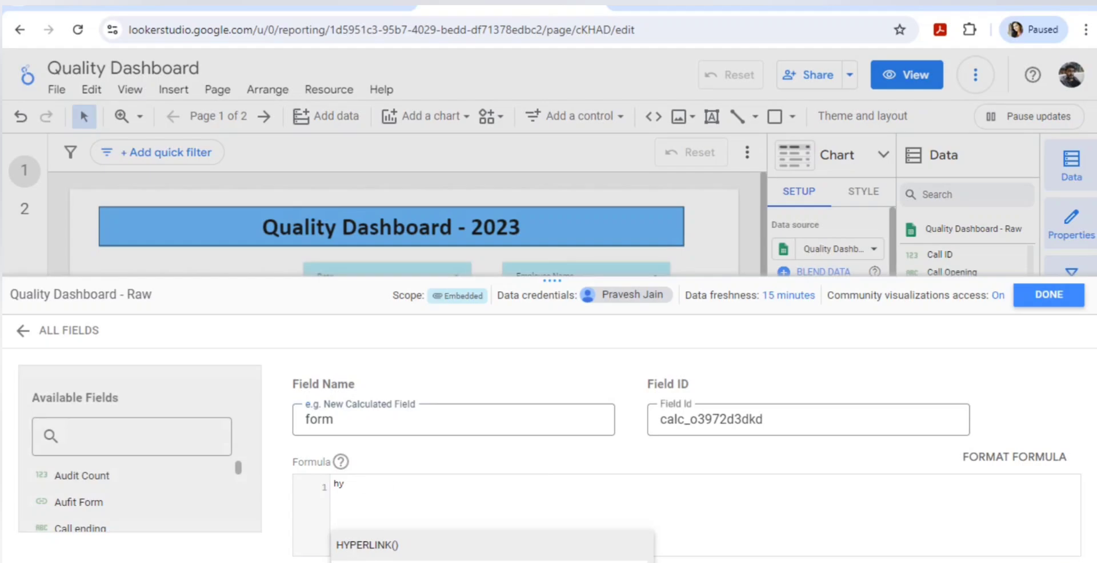
key("Return")
type("aufi")
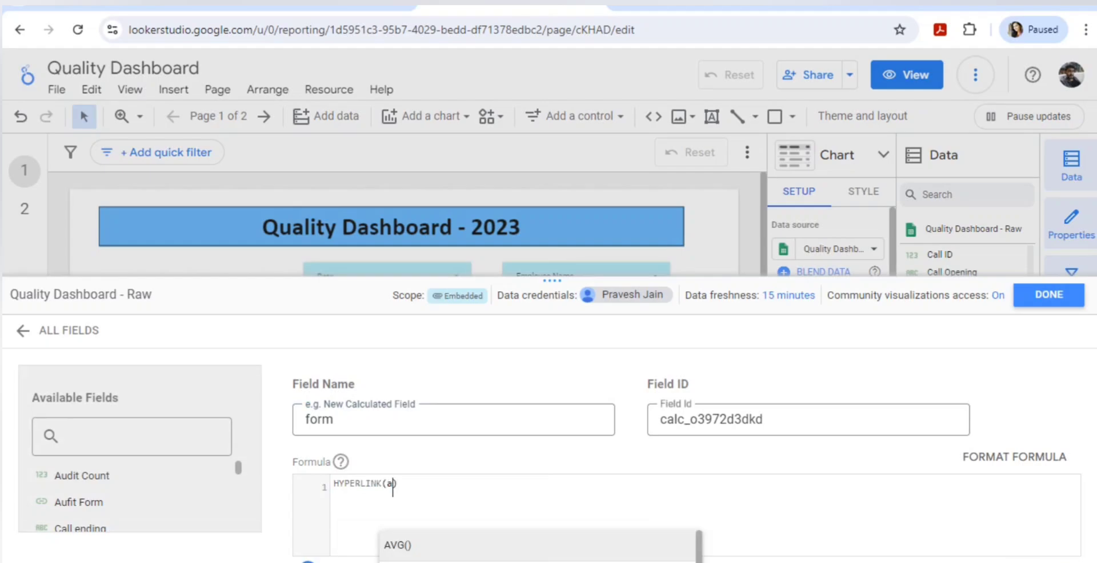
key("Return")
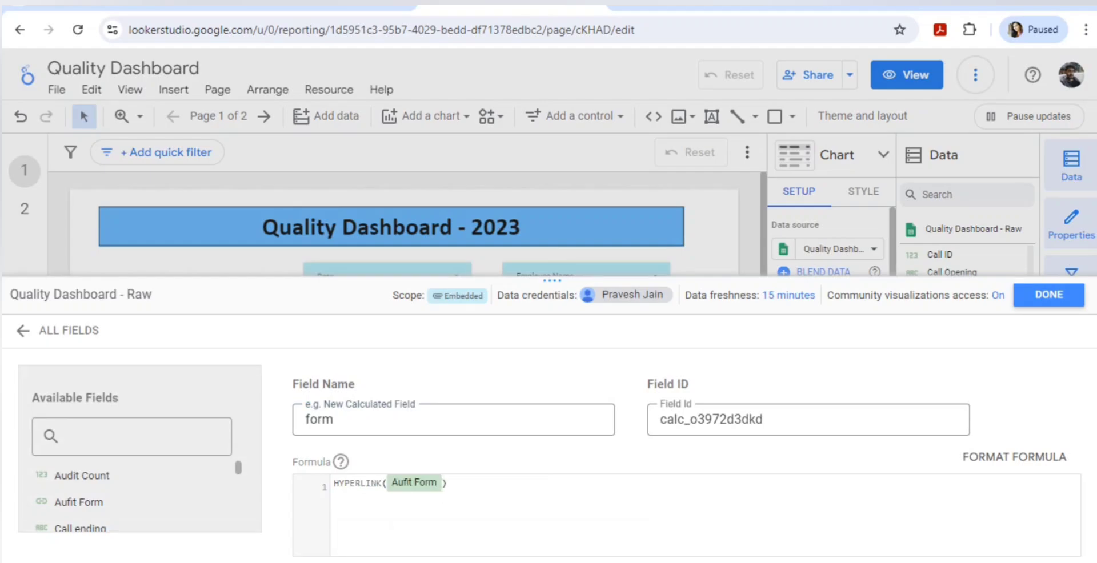
type(",\"F")
type("orm")
scroll(686, 455, "down", 1)
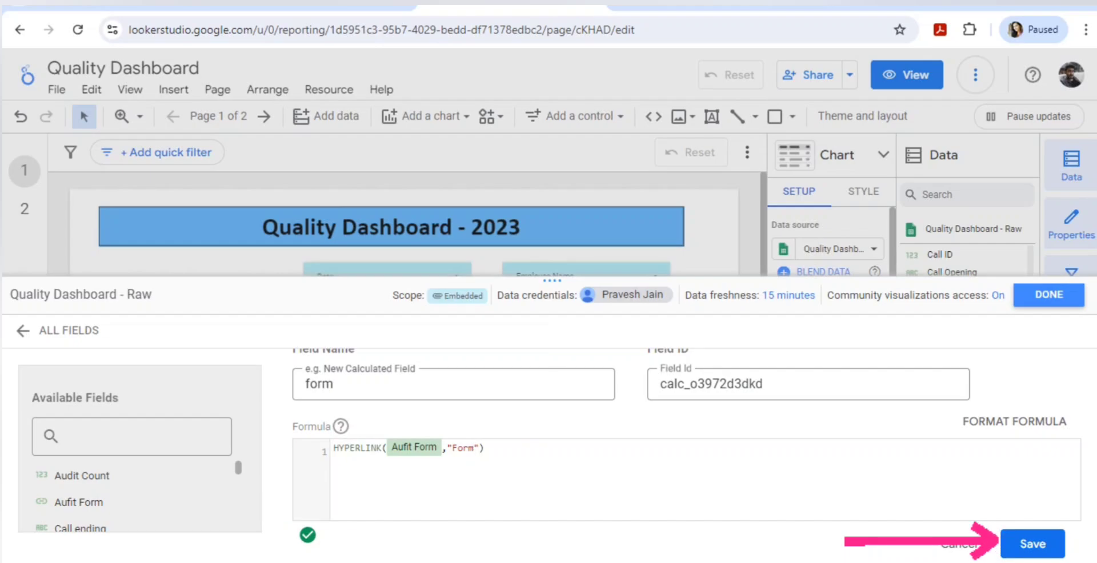
left_click(1032, 544)
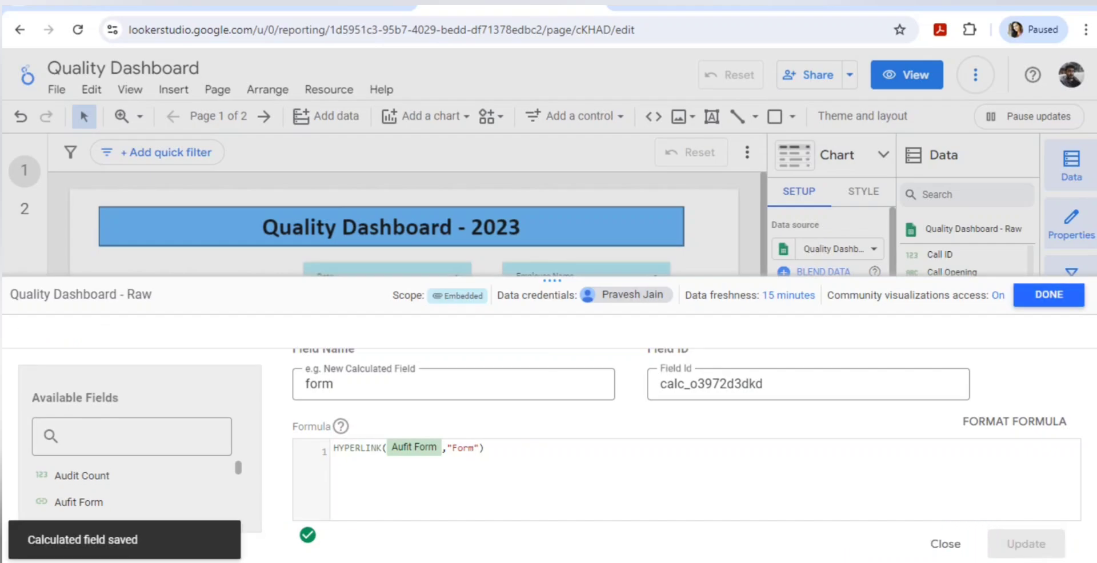
left_click(1049, 295)
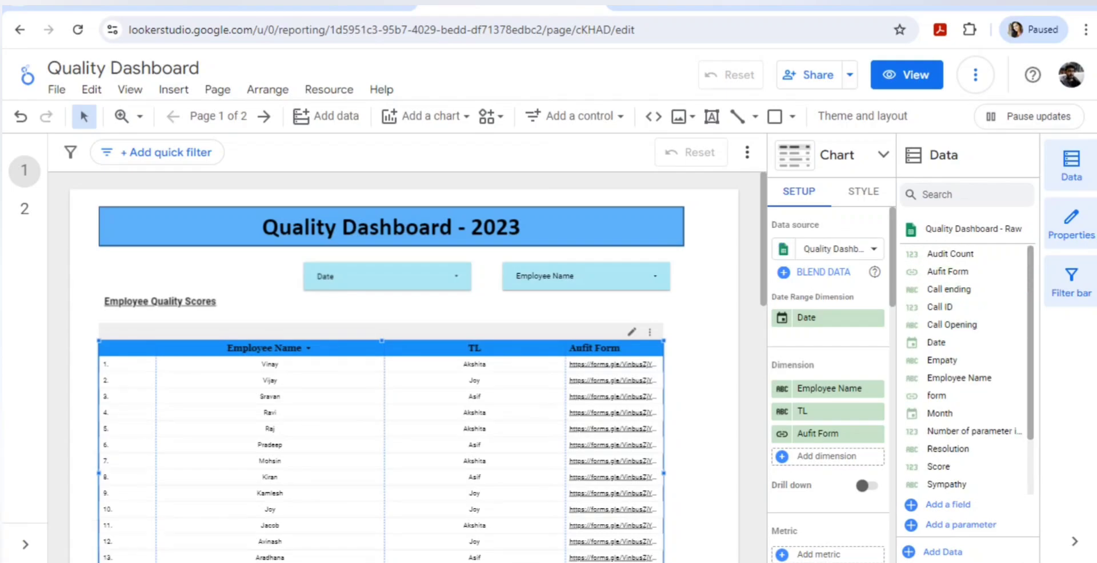
- Replace the Aufit Form dimension of the Employee Quality Scores table with form and show the report in view mode
scroll(966, 372, "down", 2)
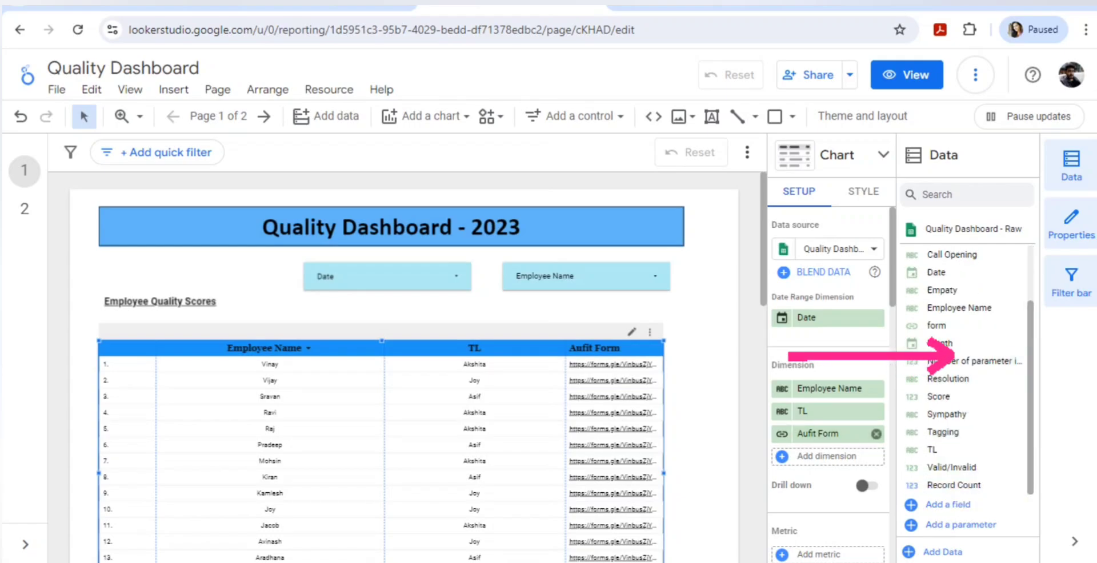
left_click(877, 435)
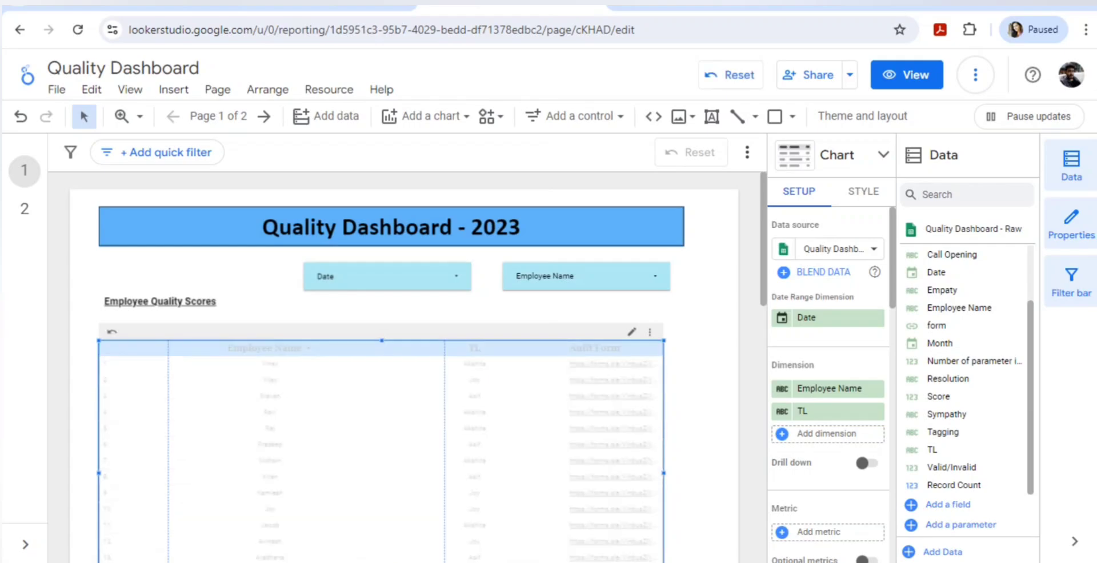
left_click(826, 435)
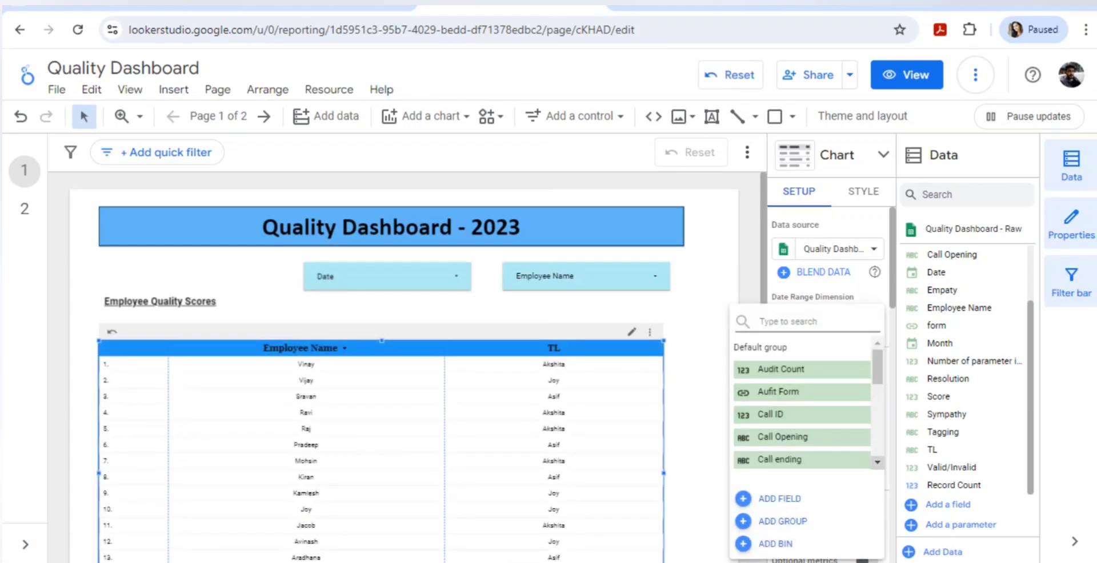
scroll(802, 414, "down", 3)
scroll(802, 414, "down", 5)
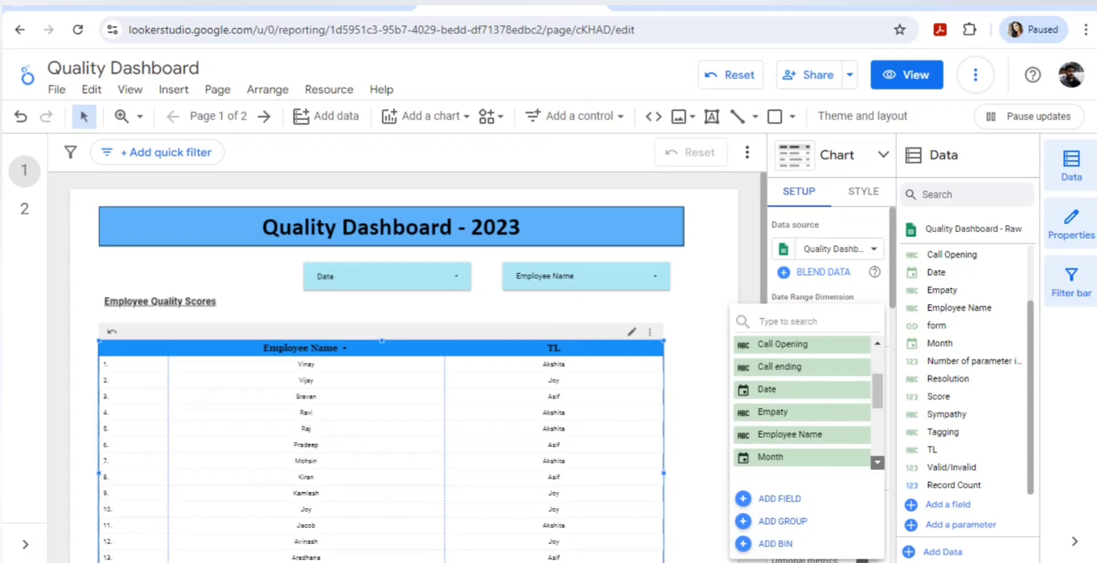
scroll(803, 457, "down", 4)
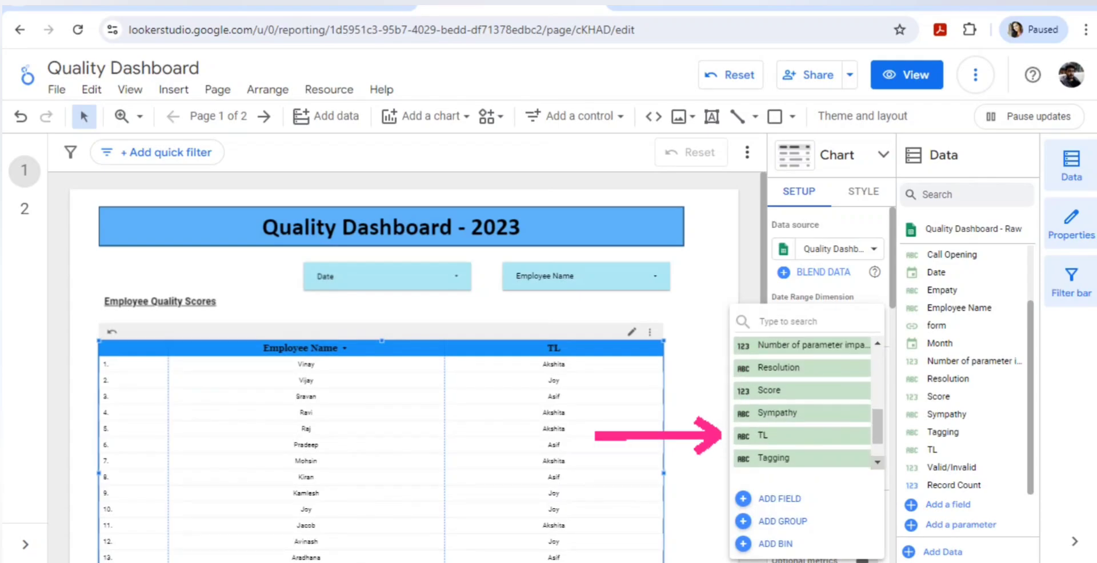
left_click(802, 458)
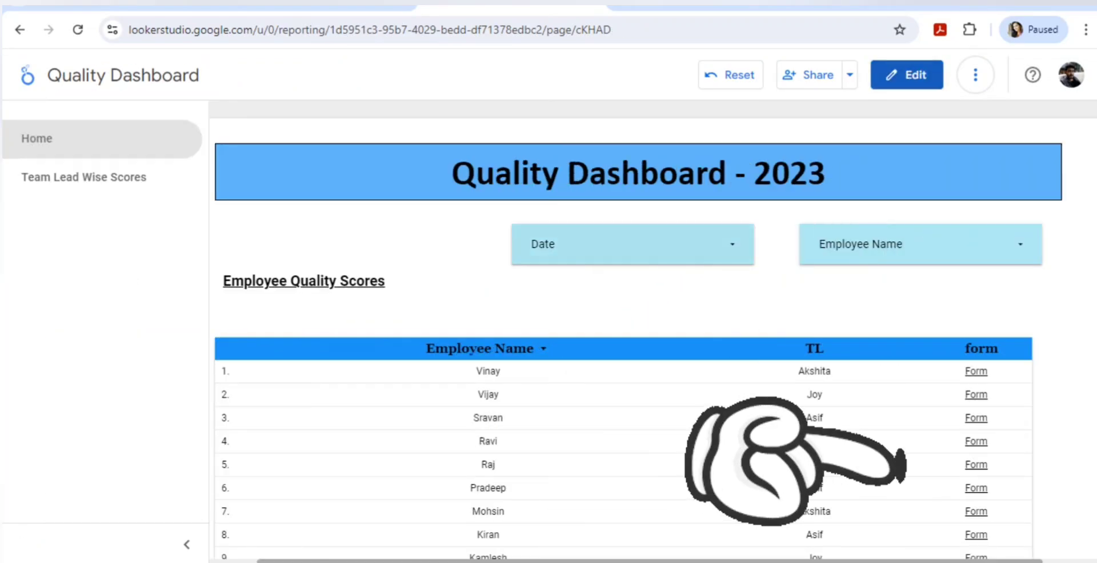
- Test the Form link in the table's first row, view the QUality Audit form it opens and return to the dashboard
left_click(976, 372)
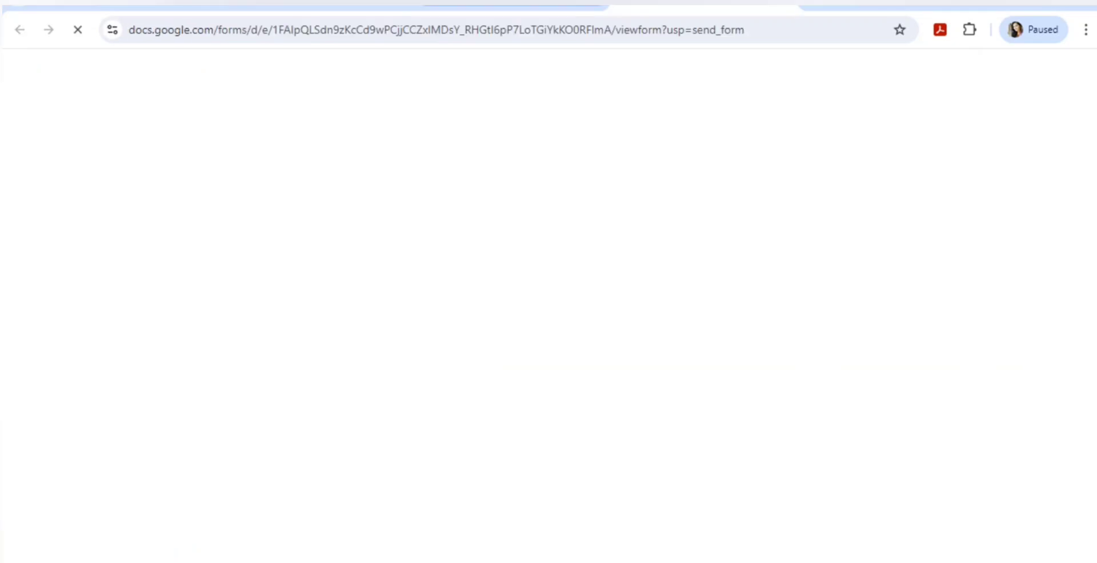
left_click(514, 7)
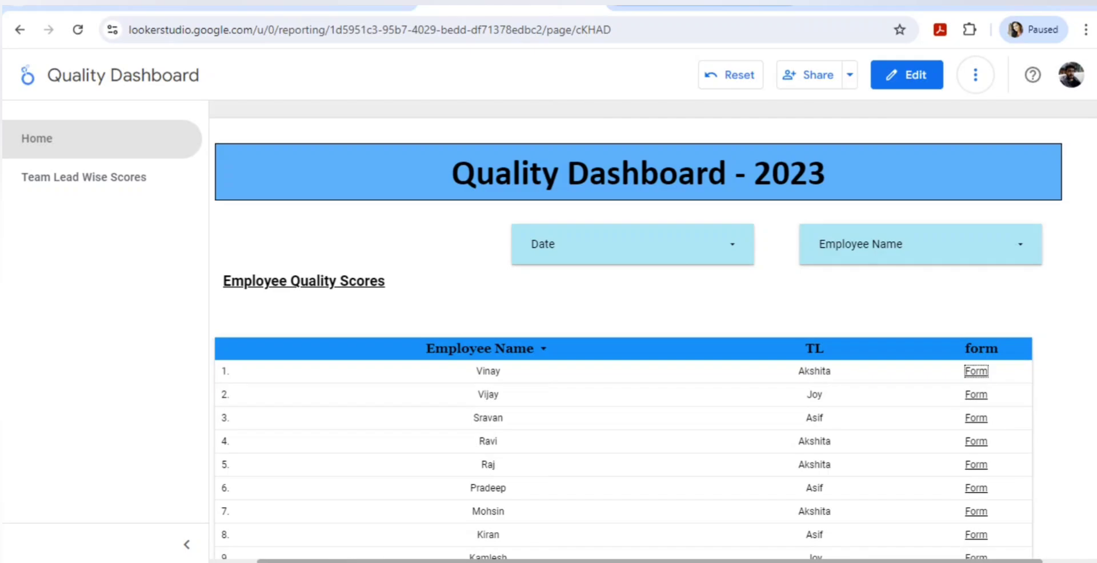
left_click(703, 6)
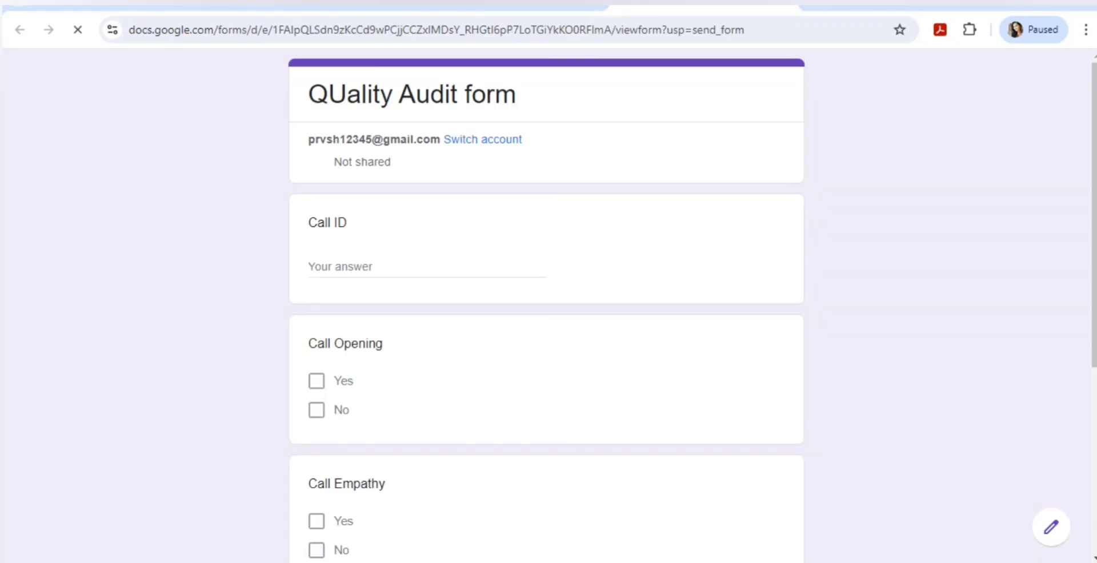
left_click(514, 7)
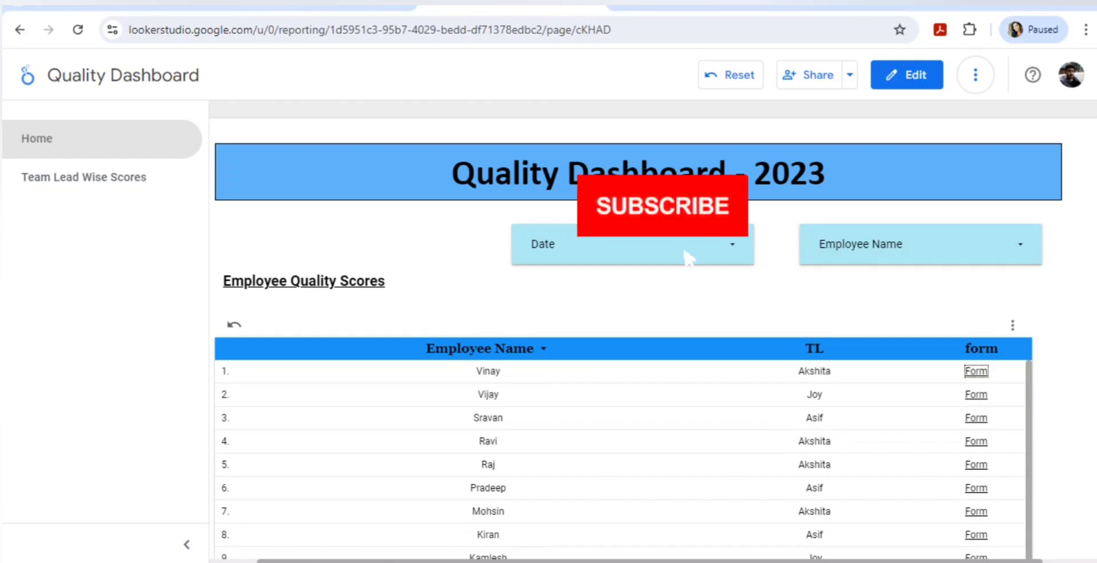
left_click(322, 7)
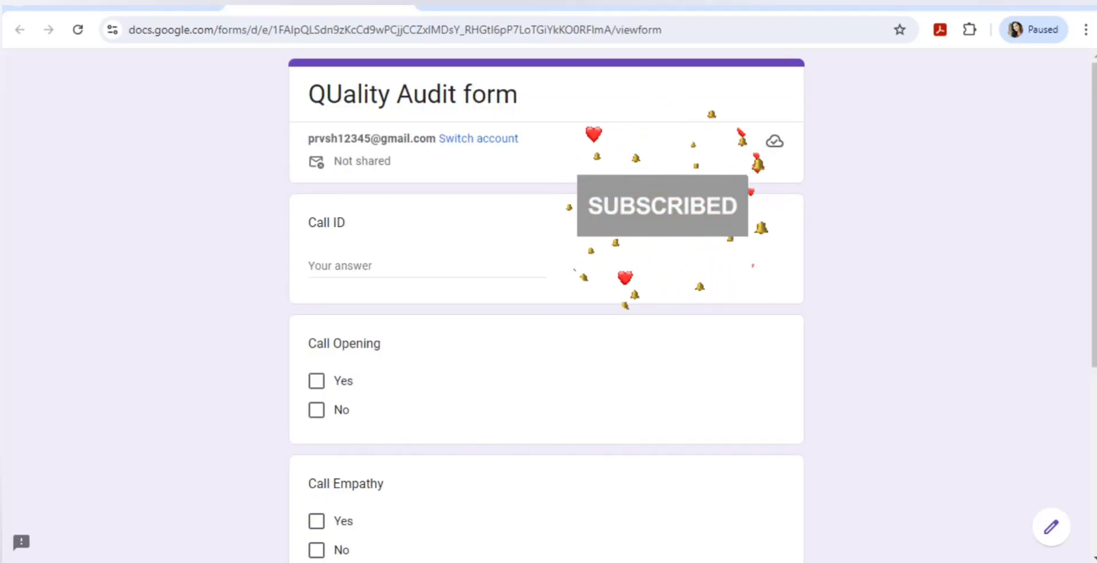
left_click(509, 7)
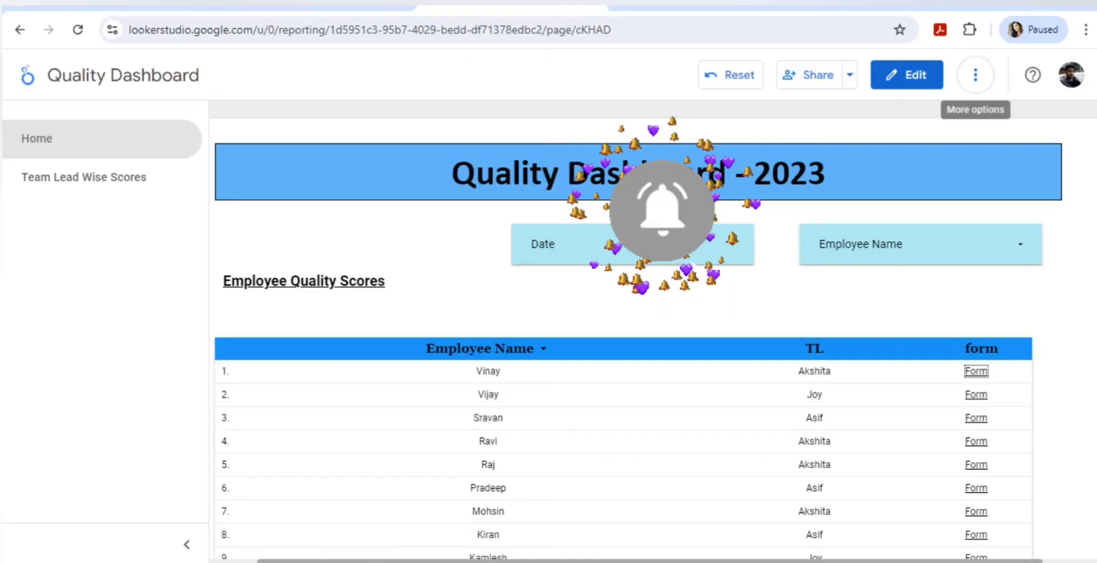